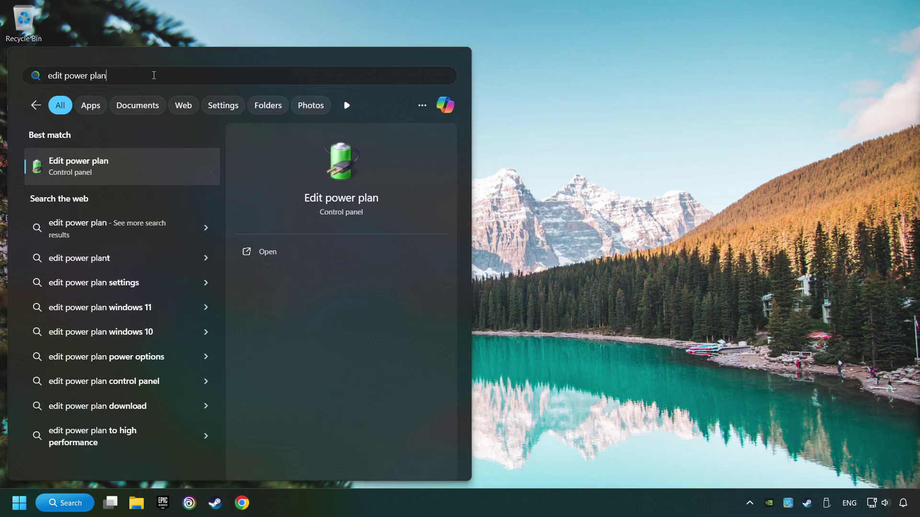
# Open the Edit power plan settings from Windows search and go up to the Power Options overview
pyautogui.click(184, 169)
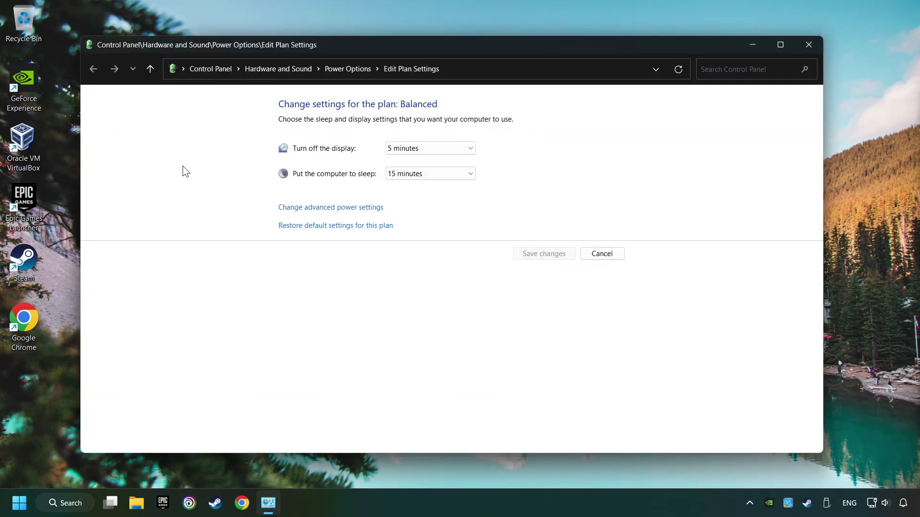
pyautogui.click(358, 73)
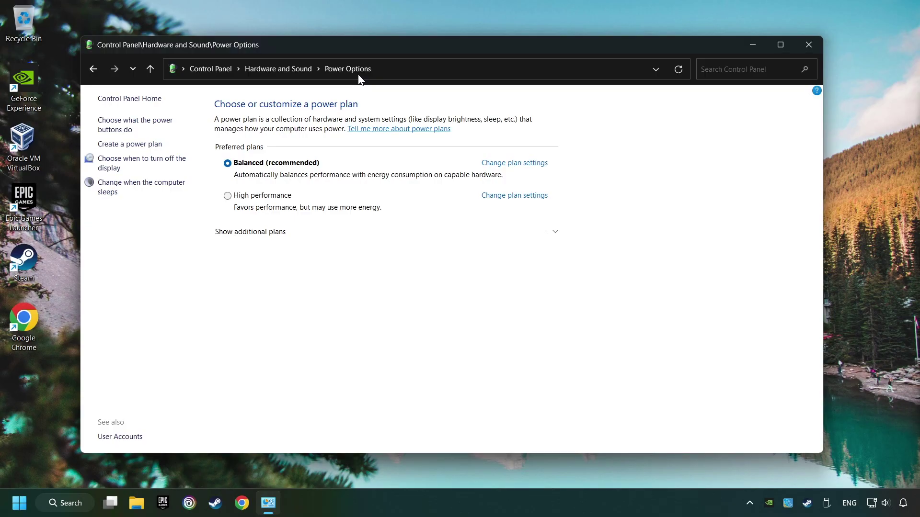
# Search Windows for cmd, run Command Prompt as administrator, and move its window clear of the power plan list
pyautogui.click(69, 511)
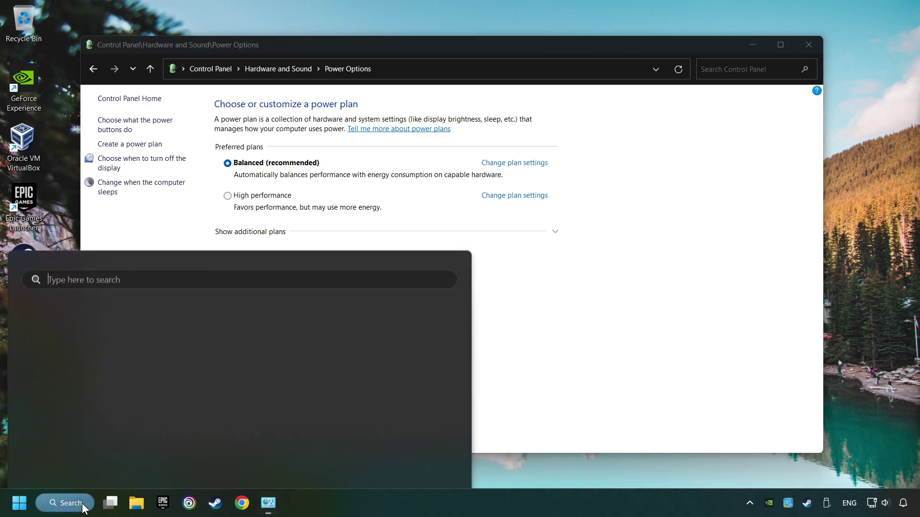
pyautogui.write('control Panel')
pyautogui.hotkey('ctrl', 'a')
pyautogui.write('cmd')
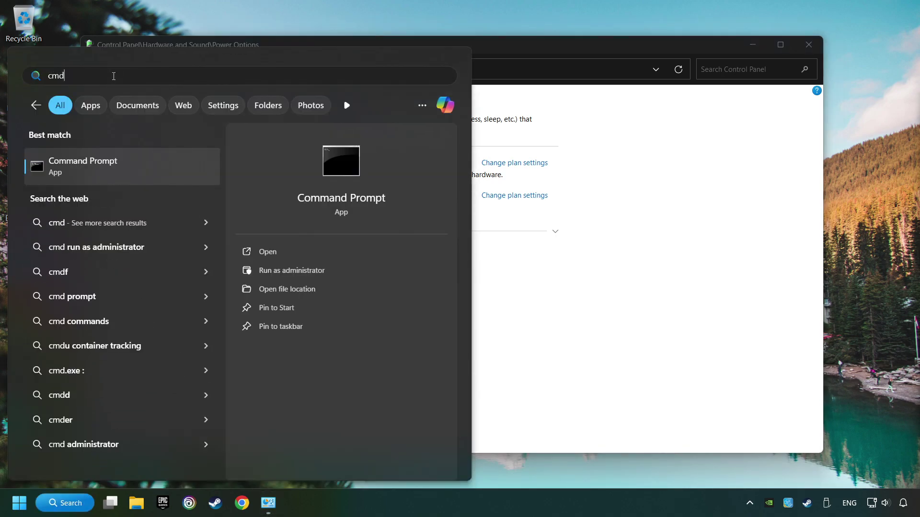
pyautogui.rightClick(176, 165)
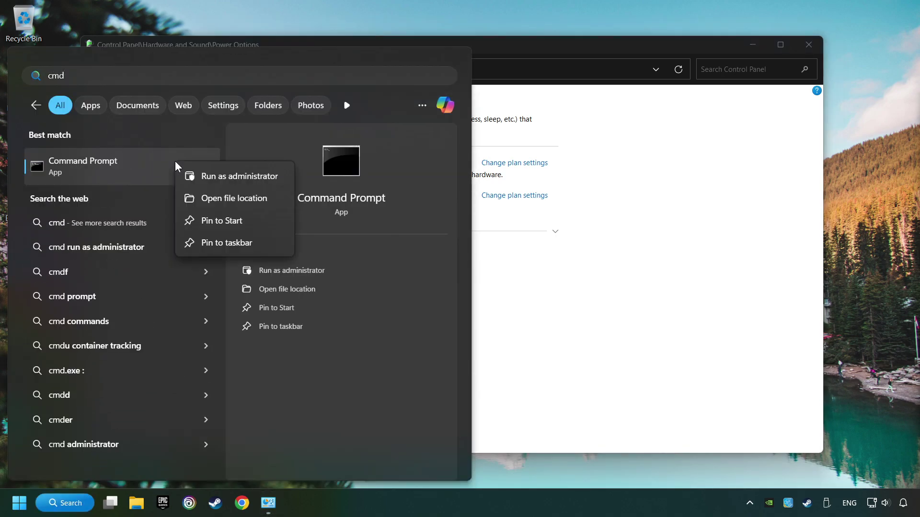
pyautogui.click(223, 176)
pyautogui.moveTo(229, 90); pyautogui.dragTo(466, 192)
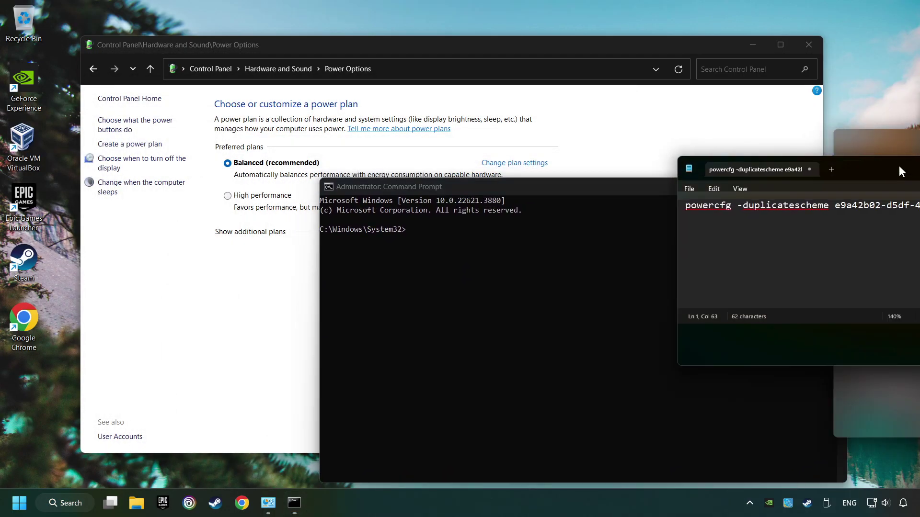
# Copy the command "powercfg -duplicatescheme e9a42b02-d5df-448d-aa00-03f14749eb61" from the Notepad note and close Notepad
pyautogui.moveTo(910, 178); pyautogui.dragTo(257, 175)
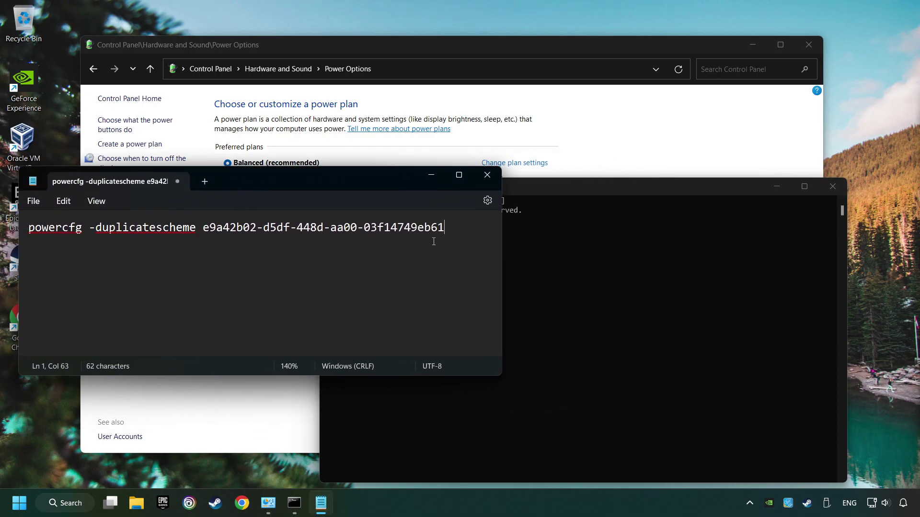
pyautogui.moveTo(462, 228); pyautogui.dragTo(7, 235)
pyautogui.hotkey('ctrl', 'c')
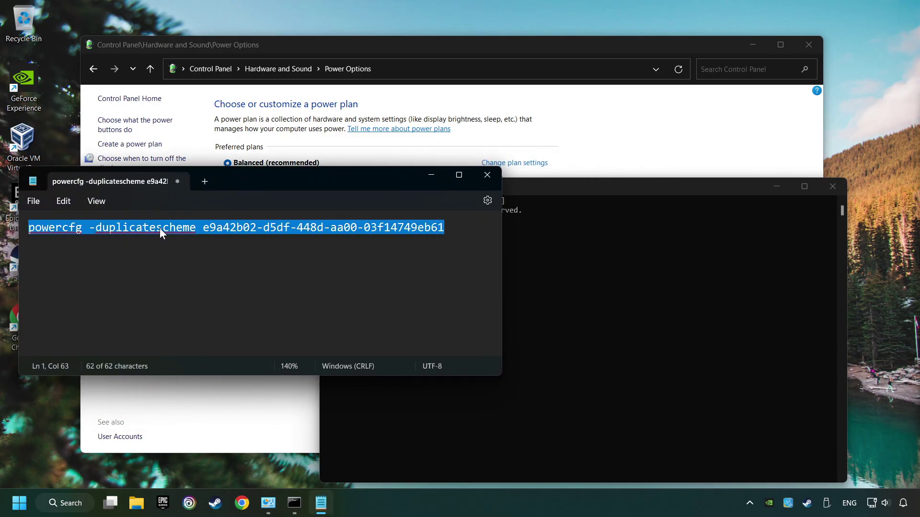
pyautogui.rightClick(159, 228)
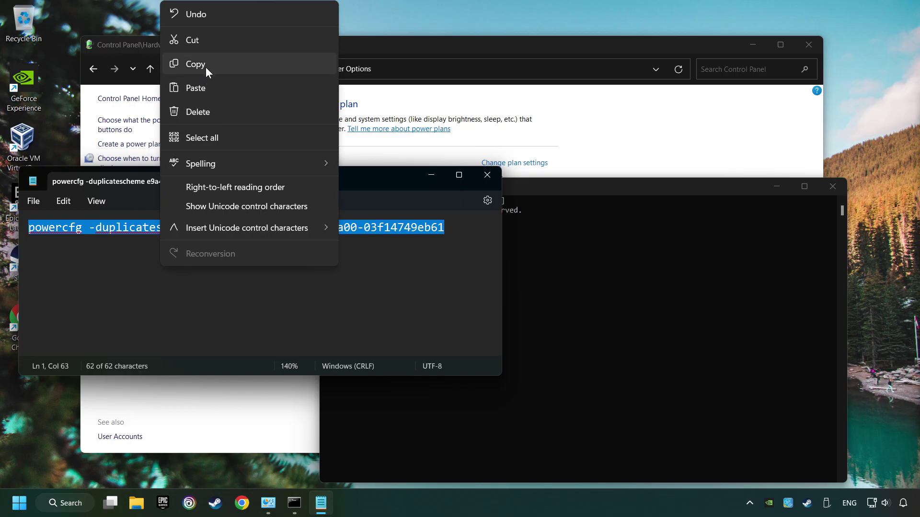
pyautogui.click(205, 67)
pyautogui.click(487, 174)
# Paste and run "powercfg -duplicatescheme e9a42b02-d5df-448d-aa00-03f14749eb61" in the administrator Command Prompt, and close it
pyautogui.rightClick(519, 181)
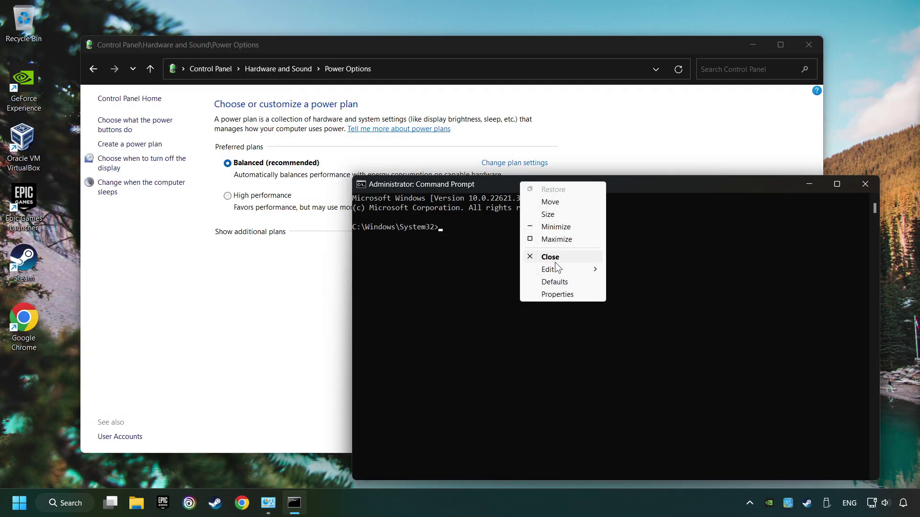
pyautogui.moveTo(560, 268)
pyautogui.click(651, 294)
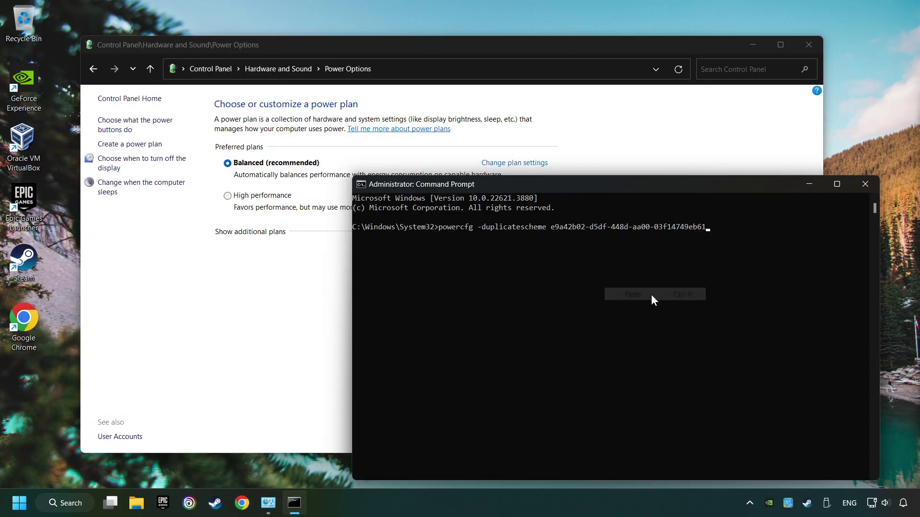
pyautogui.press('Return')
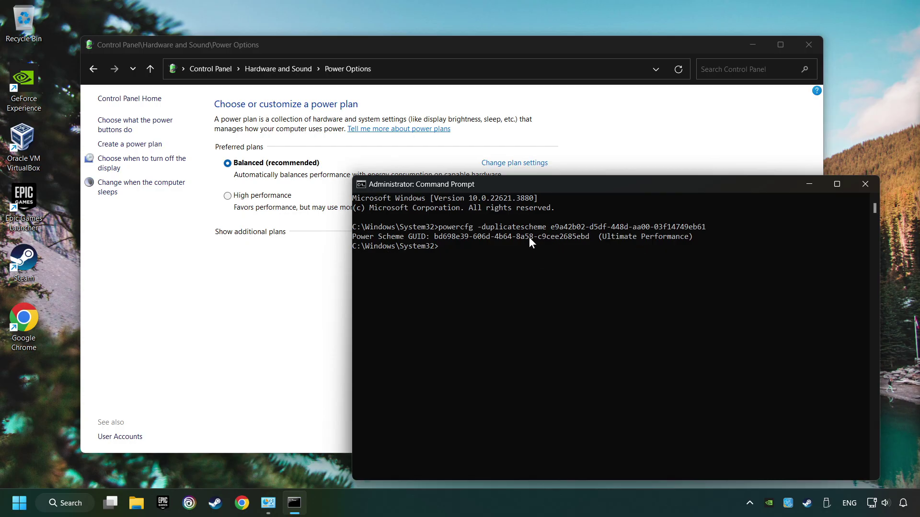
pyautogui.click(865, 184)
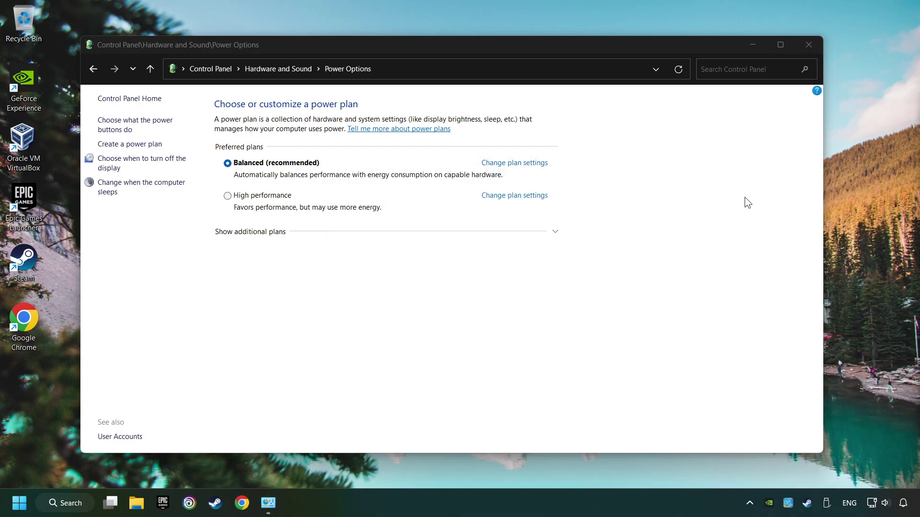
# Expand the additional power plans, refresh the list, select the Ultimate Performance plan, and close Power Options
pyautogui.click(257, 234)
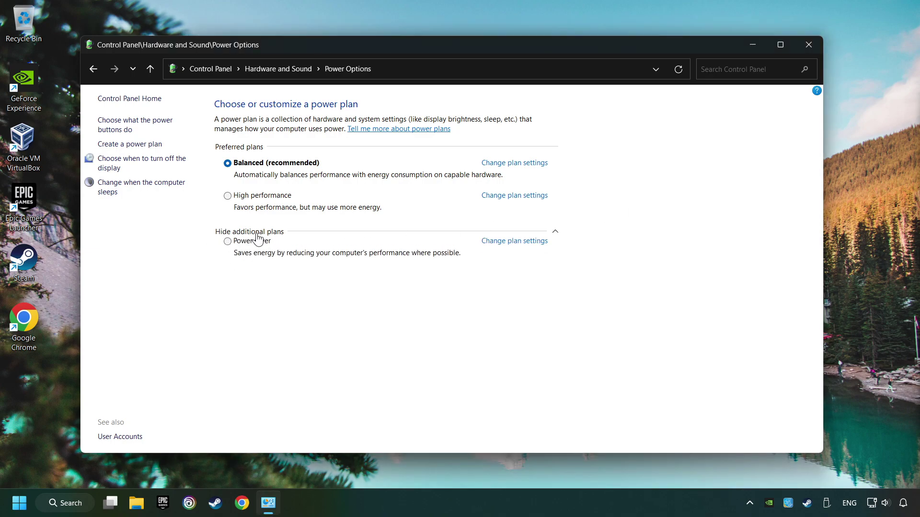
pyautogui.click(678, 71)
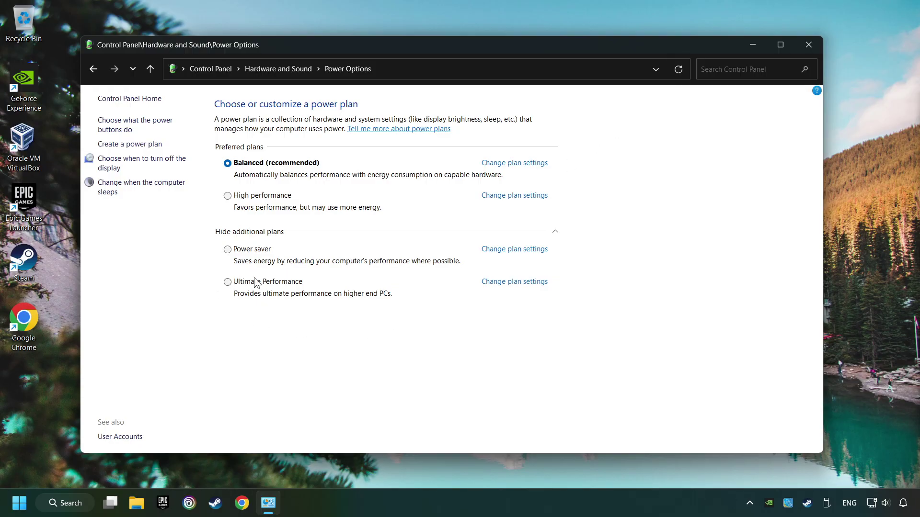
pyautogui.click(227, 282)
pyautogui.click(809, 45)
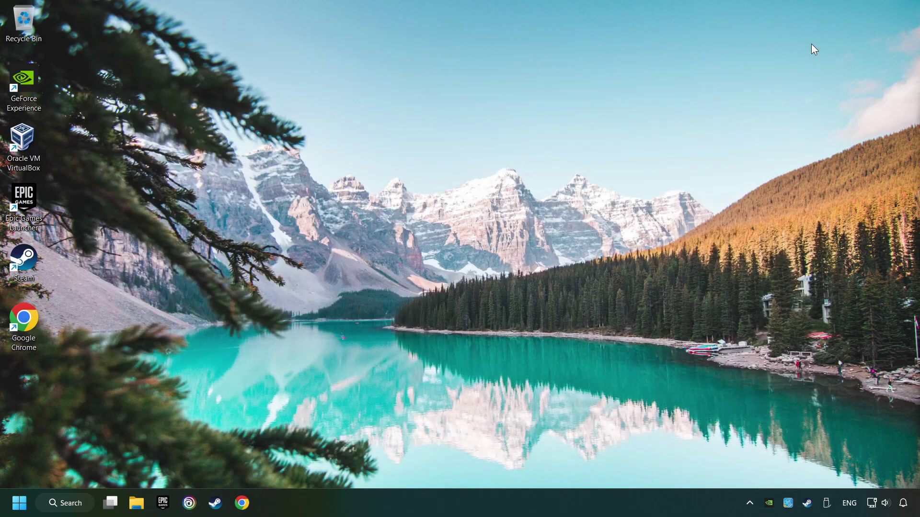
# Open Game Mode settings through Windows search, check whether Game Mode is on, and close Settings
pyautogui.click(65, 503)
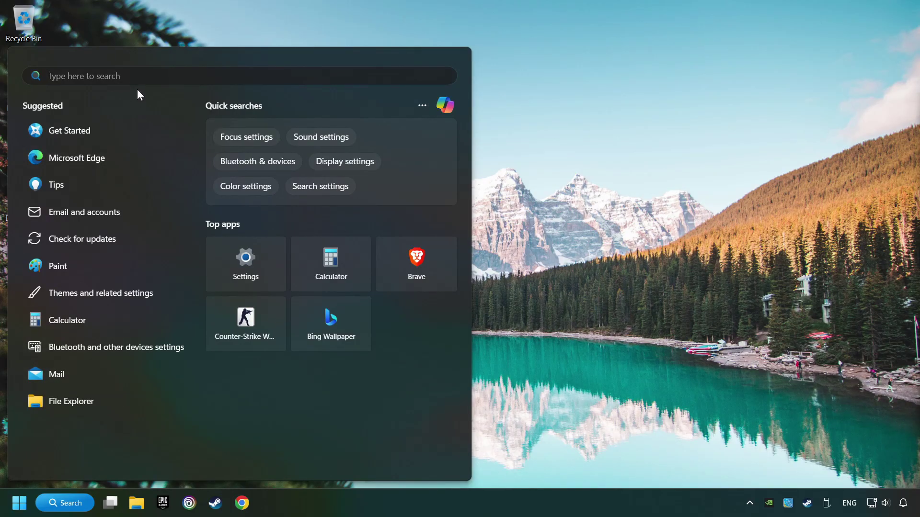
pyautogui.write('game mo')
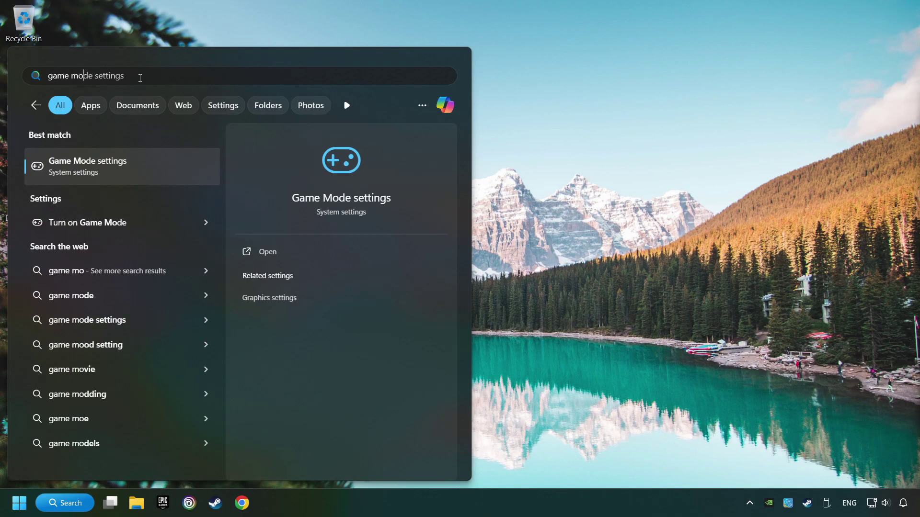
pyautogui.write('de settings')
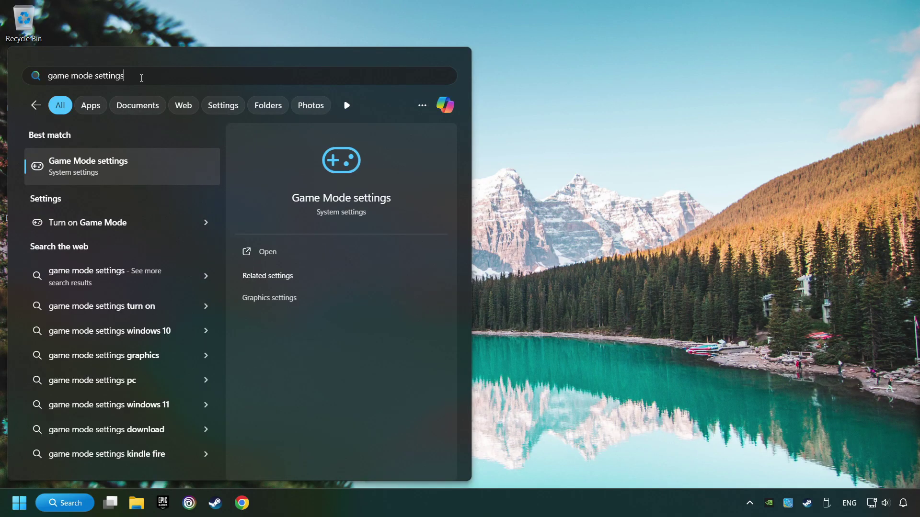
pyautogui.click(191, 170)
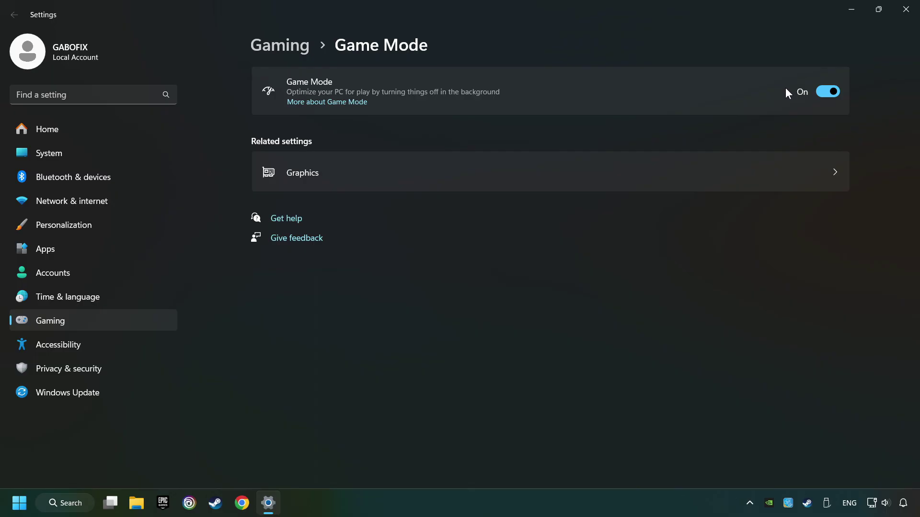
pyautogui.click(907, 11)
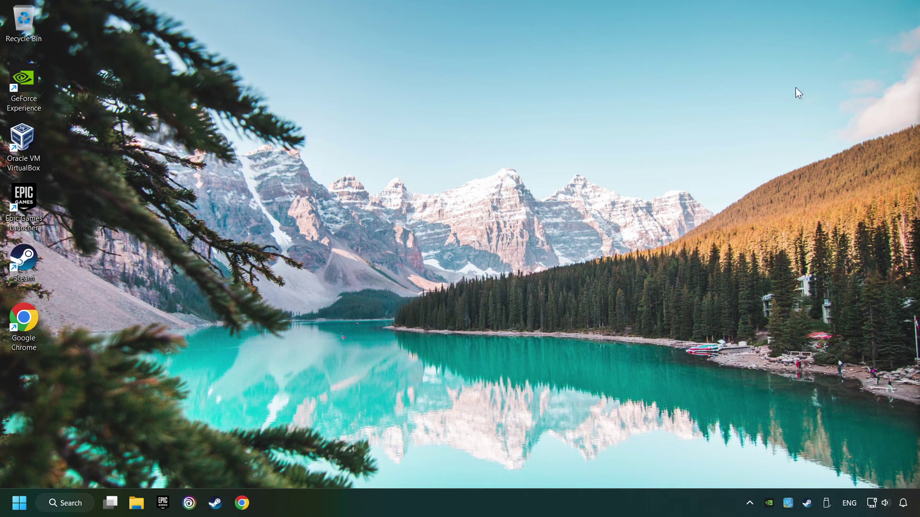
# Open Storage settings through Windows search and go to the Cleanup recommendations
pyautogui.click(67, 503)
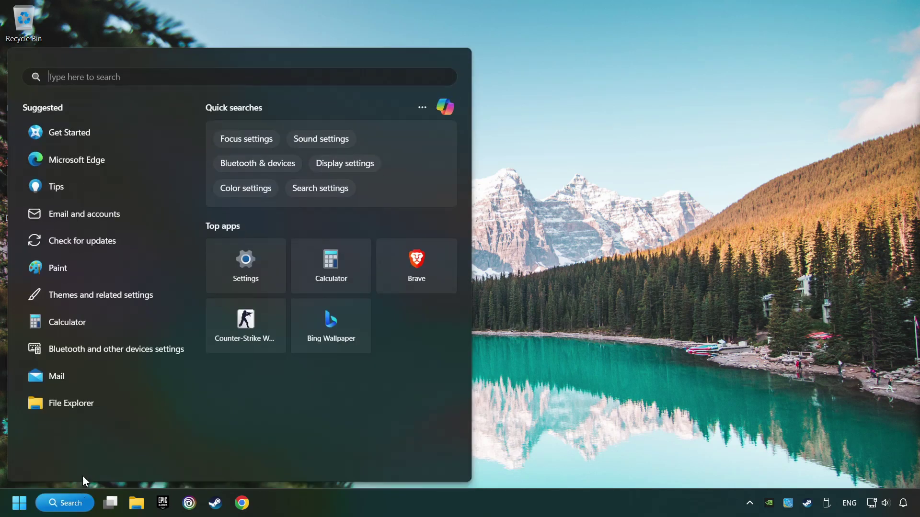
pyautogui.write('storage')
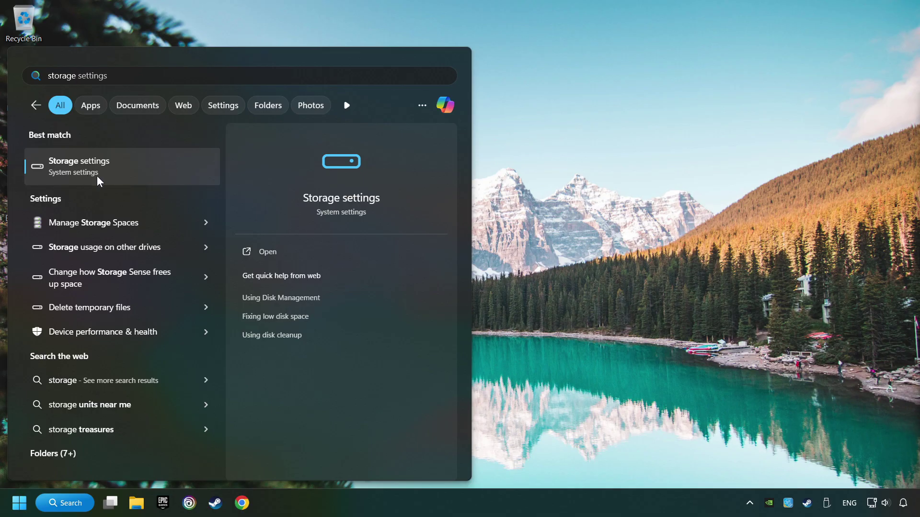
pyautogui.click(164, 171)
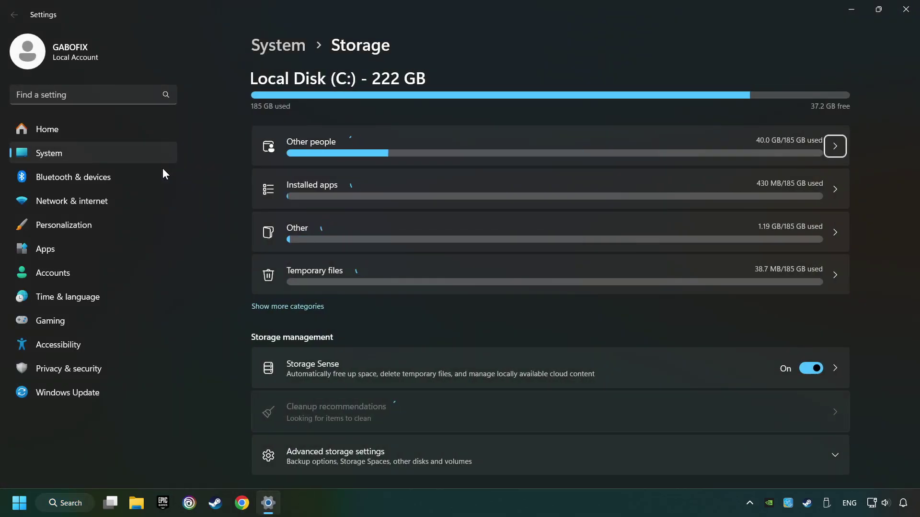
pyautogui.scroll(-3, 224, 227)
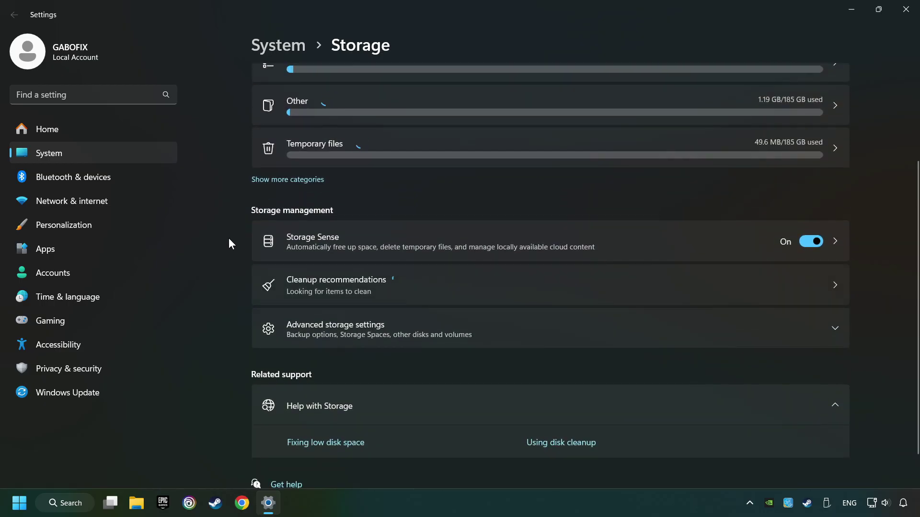
pyautogui.click(458, 285)
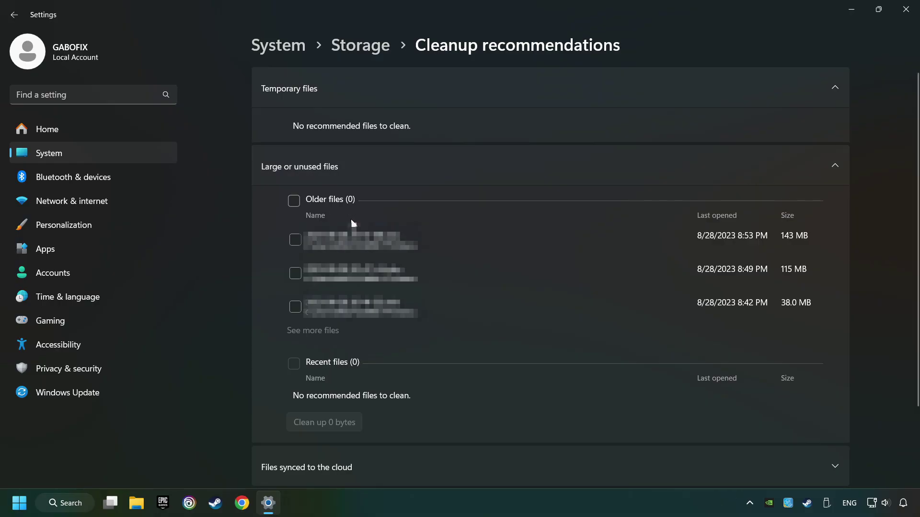
# Permanently clean up the 115 MB file listed under Older files and close Settings
pyautogui.click(295, 278)
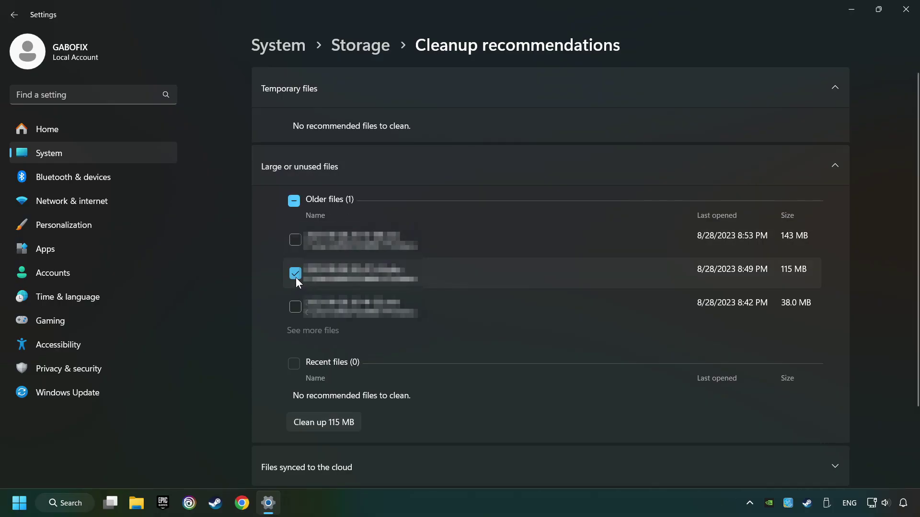
pyautogui.scroll(-2, 286, 329)
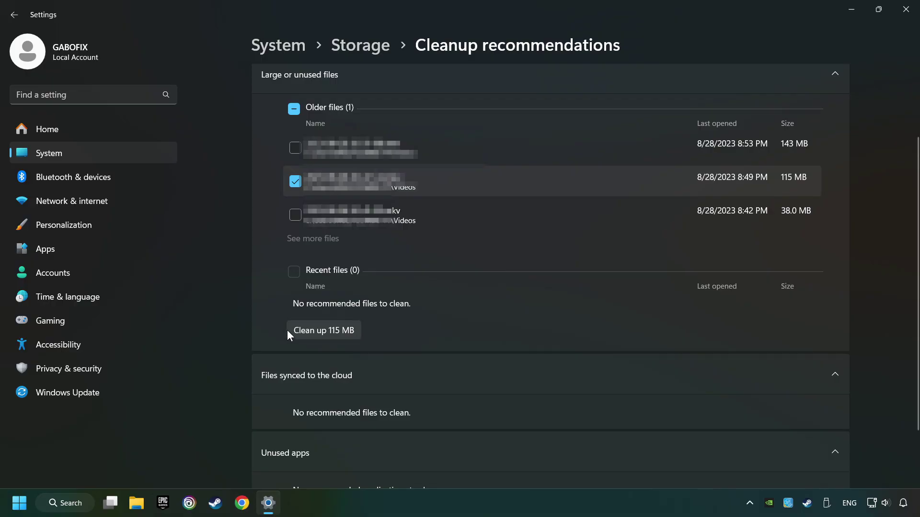
pyautogui.click(347, 332)
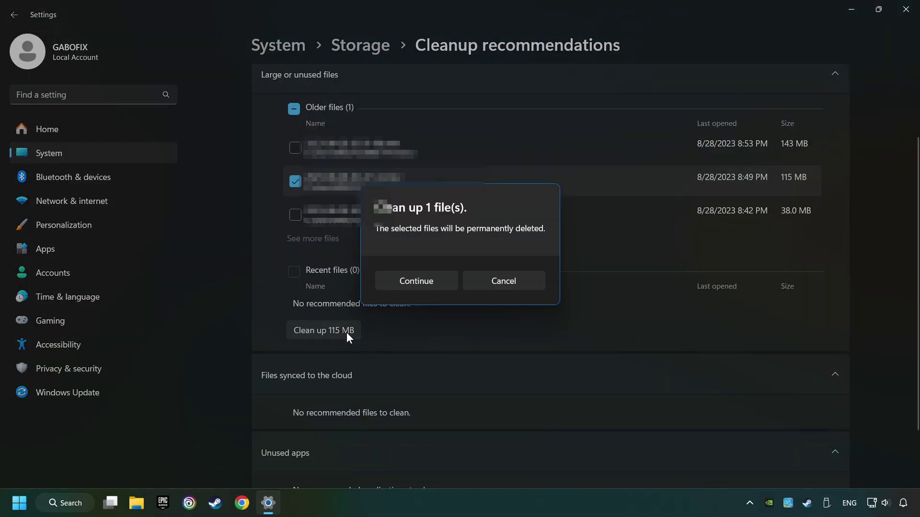
pyautogui.click(415, 282)
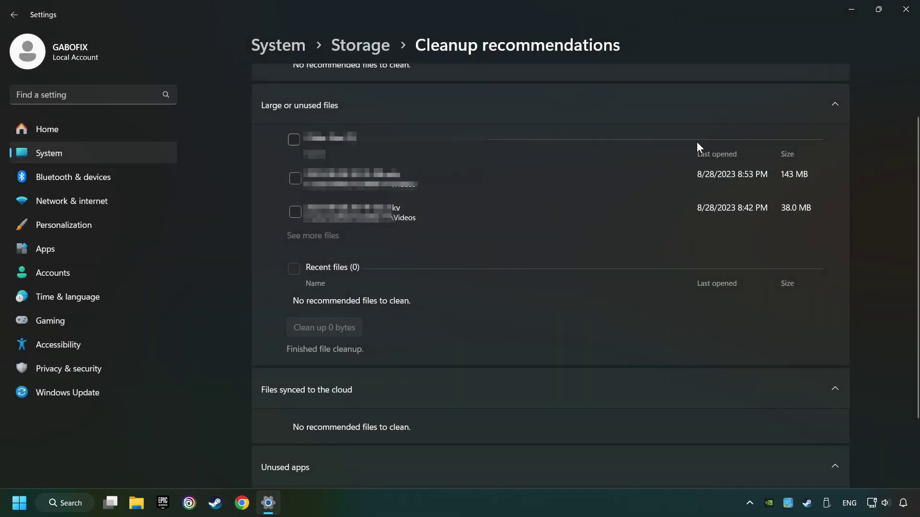
pyautogui.click(906, 10)
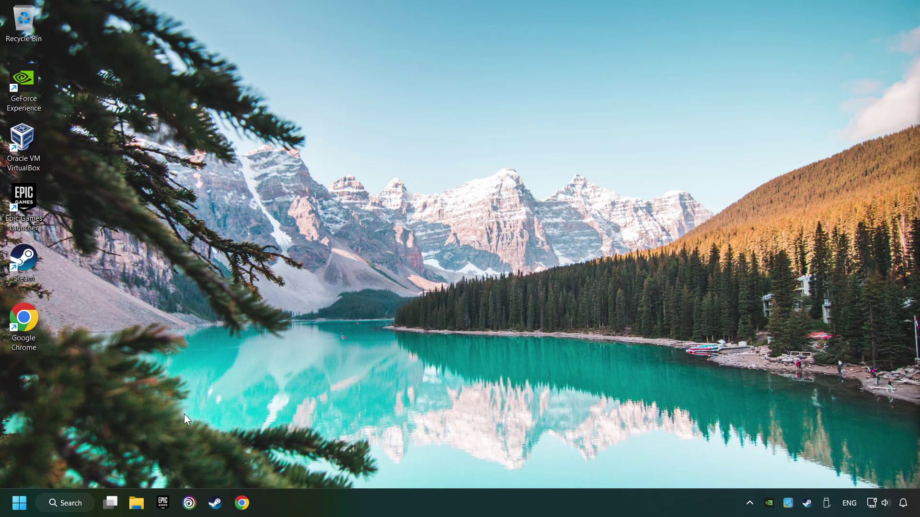
# Search Windows for %temp% and open the user's Temp folder
pyautogui.click(86, 505)
pyautogui.write('%tempdata%')
pyautogui.press('BackSpace')
pyautogui.press('BackSpace')
pyautogui.press('BackSpace')
pyautogui.press('BackSpace')
pyautogui.press('BackSpace')
pyautogui.press('BackSpace')
pyautogui.press('BackSpace')
pyautogui.write('mp')
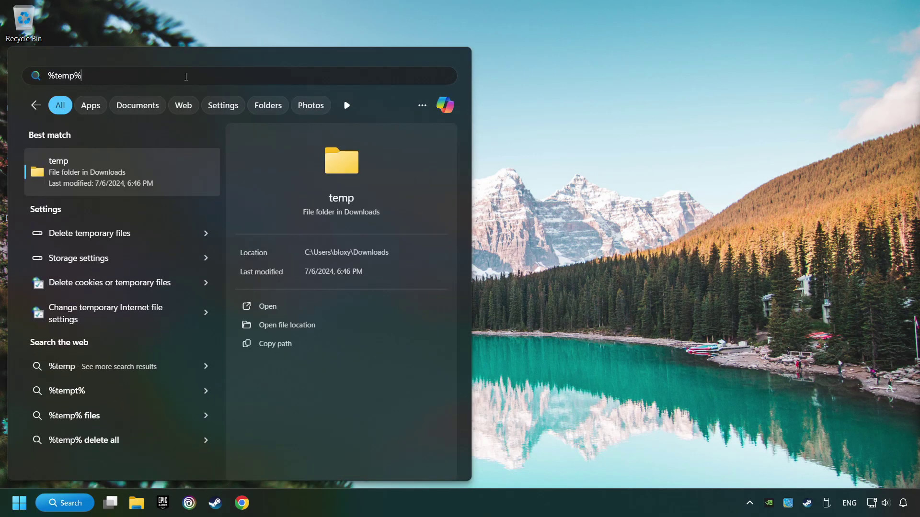
pyautogui.write('%')
pyautogui.click(150, 165)
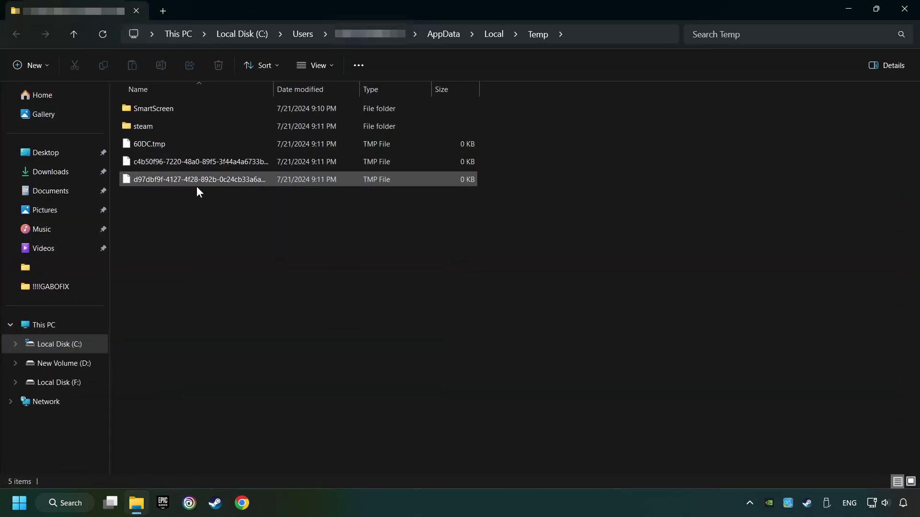
# Delete all the files and folders in the Temp folder and close its window
pyautogui.moveTo(617, 455); pyautogui.dragTo(192, 103)
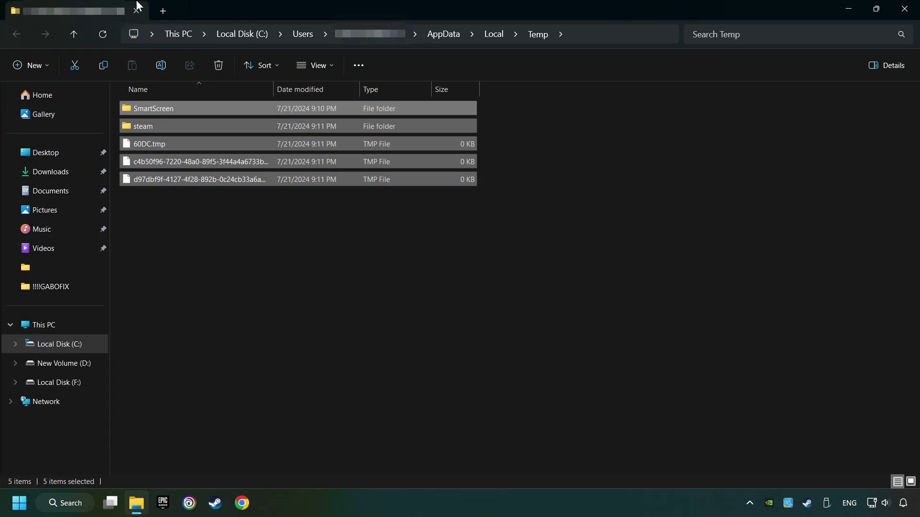
pyautogui.rightClick(361, 146)
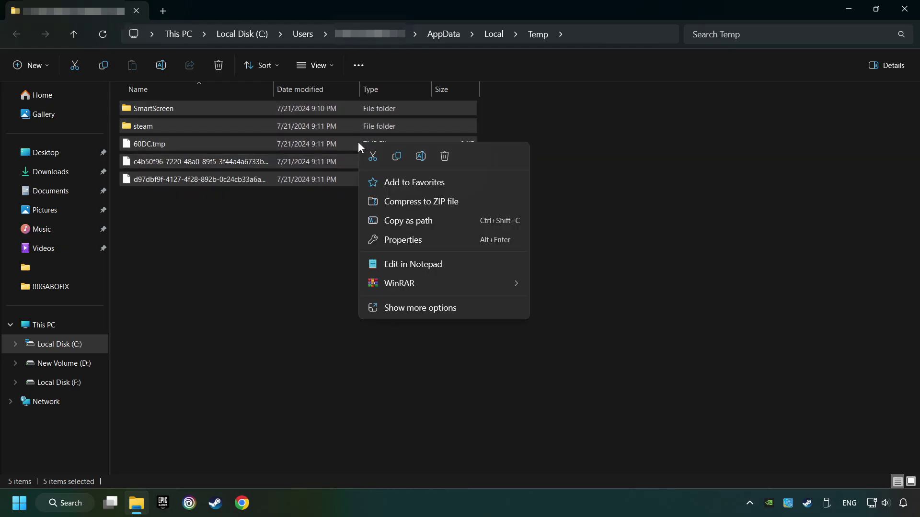
pyautogui.click(443, 159)
pyautogui.click(139, 236)
pyautogui.click(286, 254)
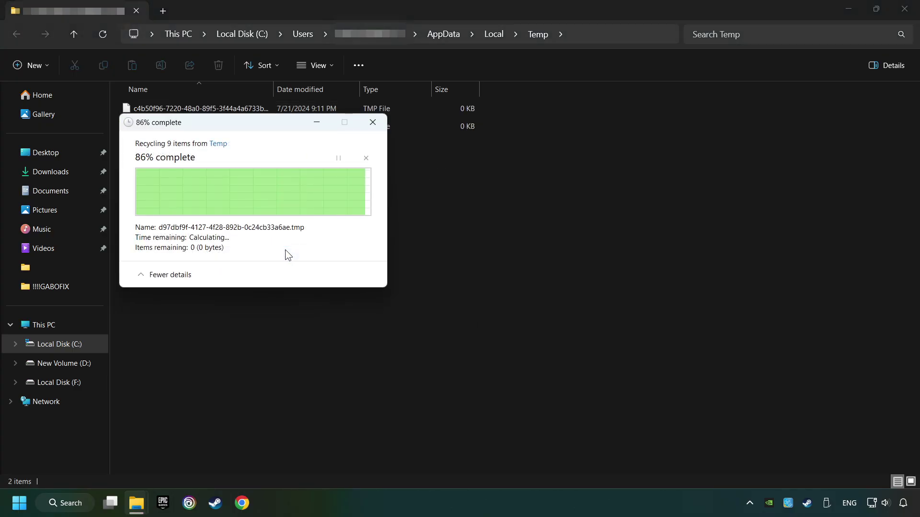
pyautogui.click(897, 19)
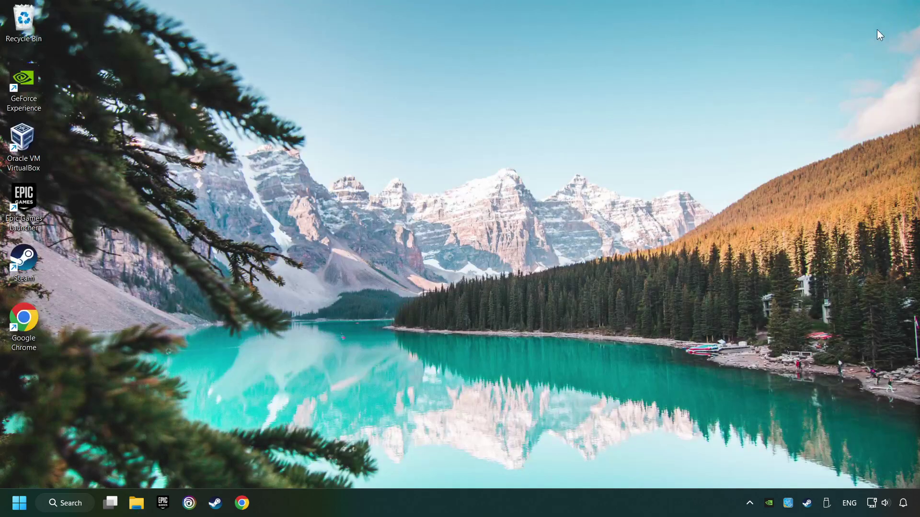
# Empty the Recycle Bin, permanently deleting its items
pyautogui.rightClick(25, 29)
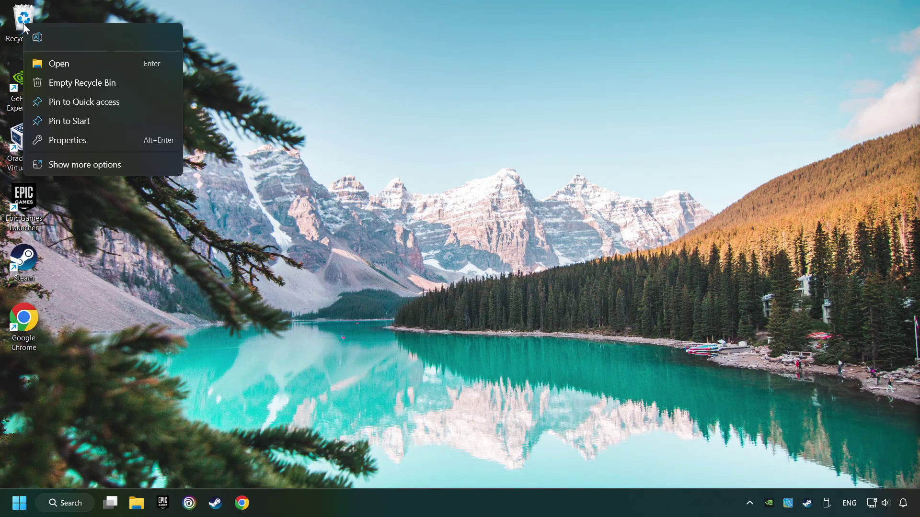
pyautogui.click(53, 84)
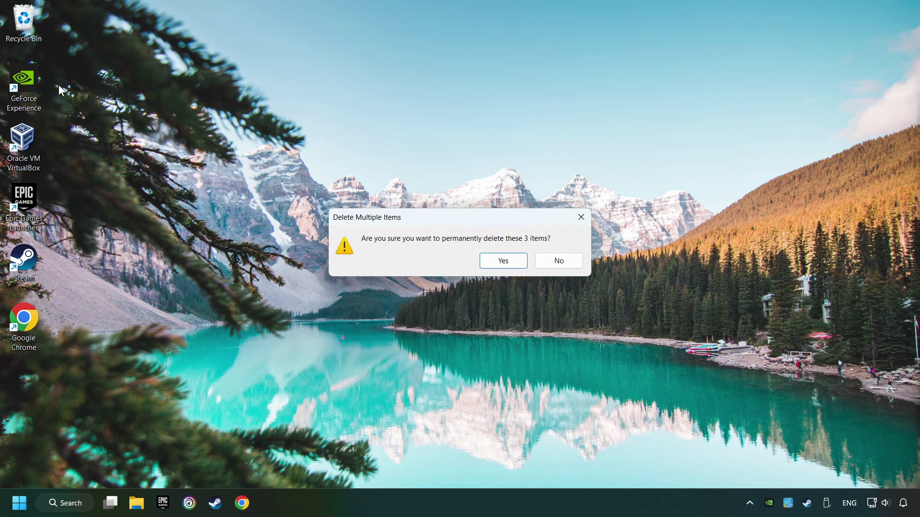
pyautogui.click(503, 263)
pyautogui.click(452, 246)
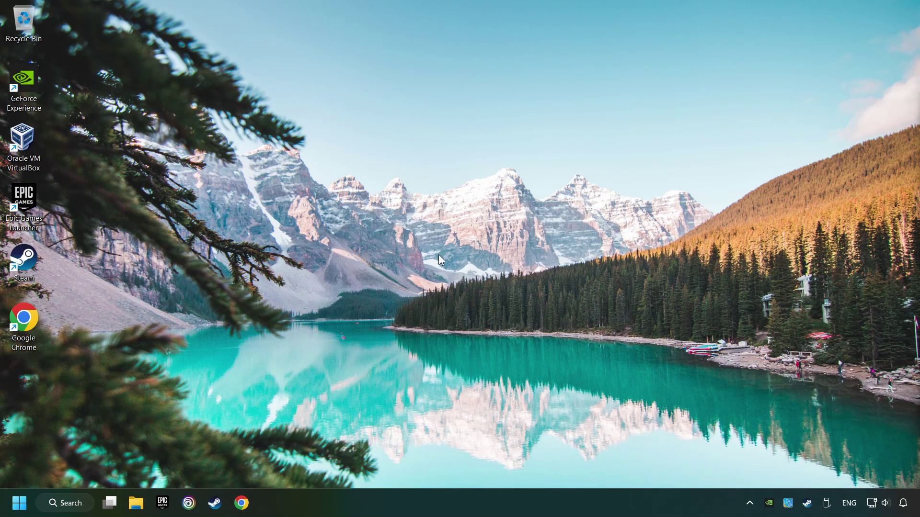
# Open Device Manager through Windows search and move its window toward the middle of the desktop
pyautogui.click(84, 507)
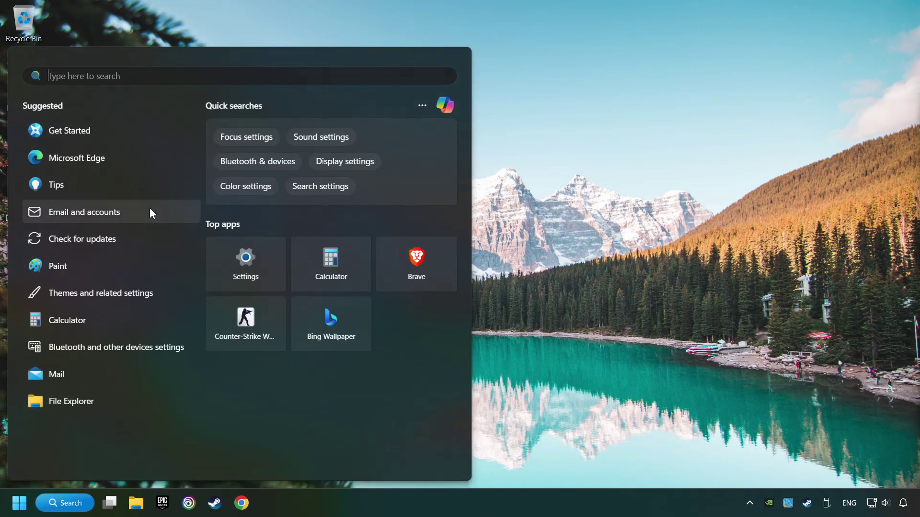
pyautogui.write('devic')
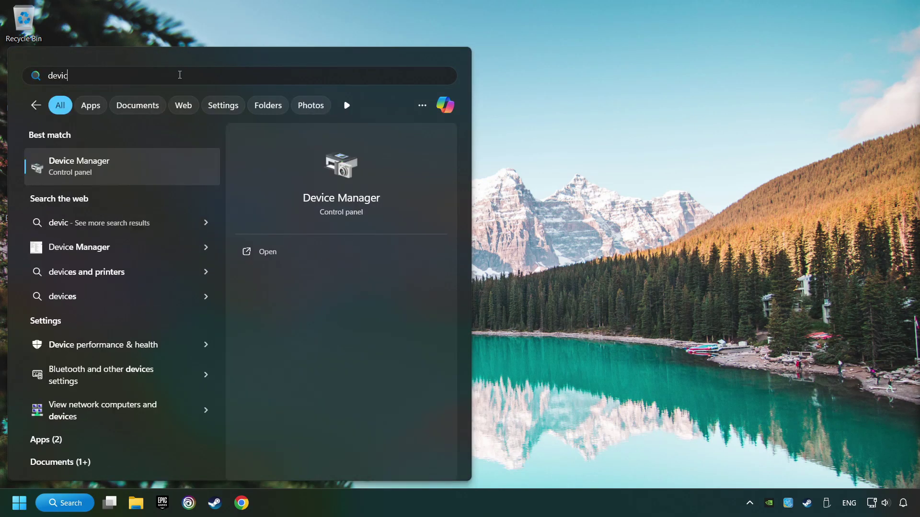
pyautogui.write('e manager')
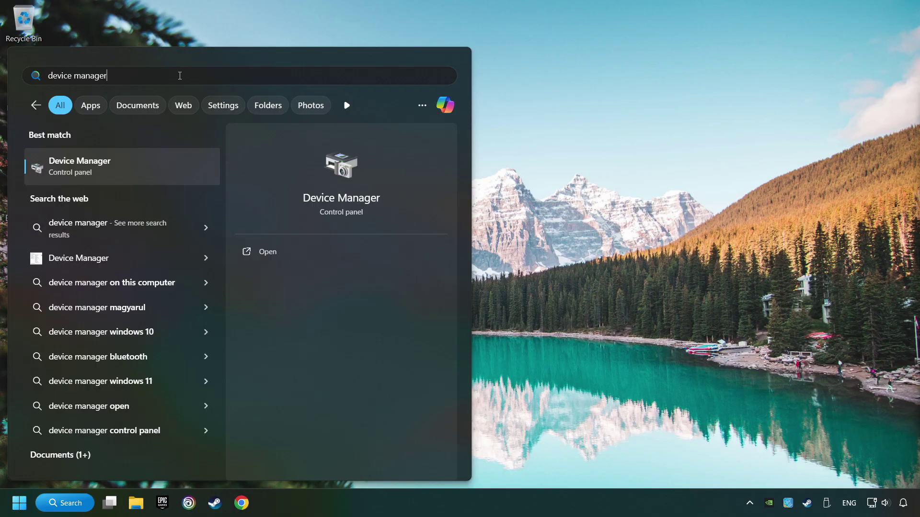
pyautogui.click(188, 167)
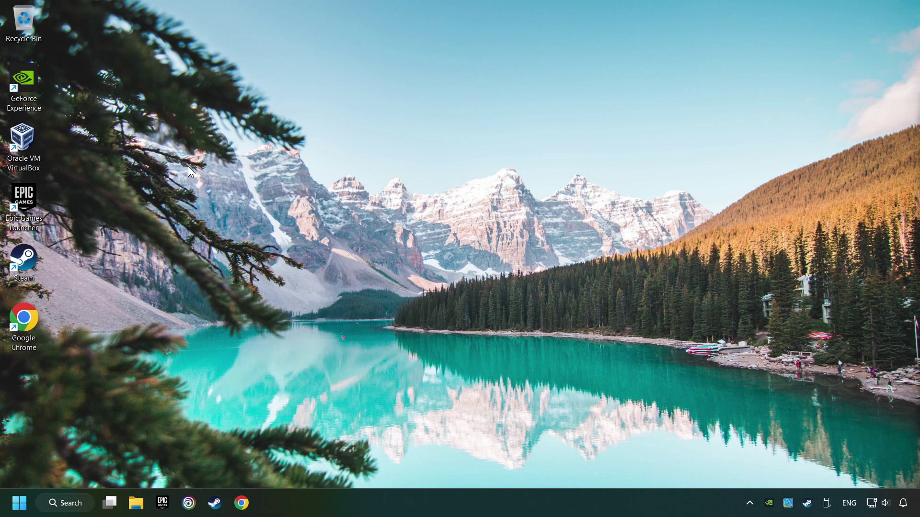
pyautogui.moveTo(187, 39); pyautogui.dragTo(346, 110)
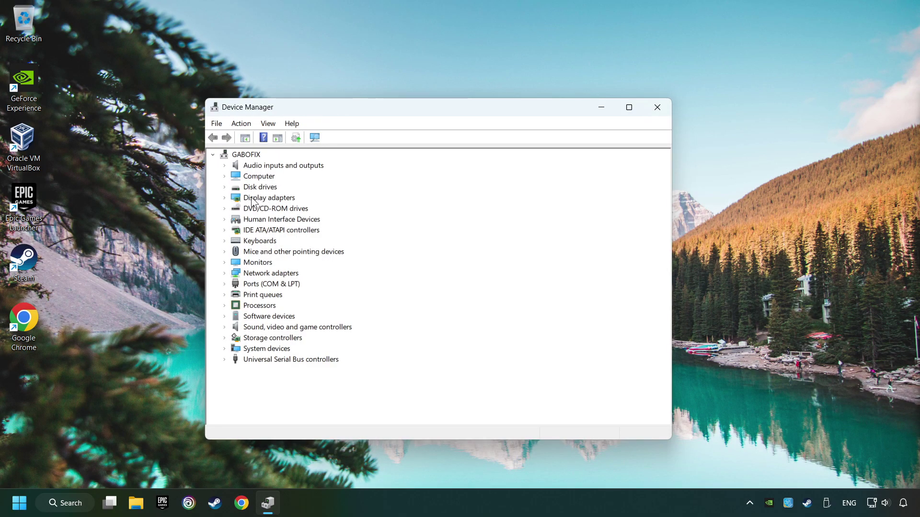
# Run an automatic driver update for the NVIDIA GeForce GTX 1050 Ti display adapter, and close Device Manager
pyautogui.click(225, 198)
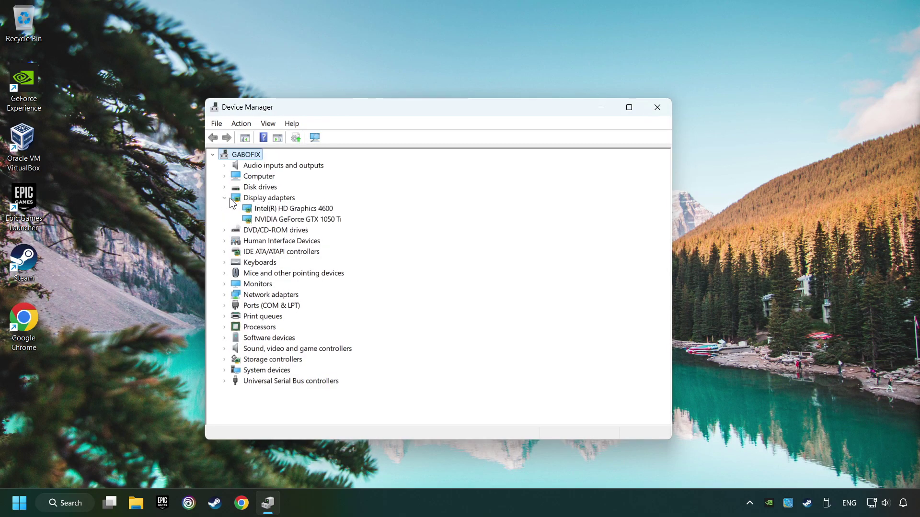
pyautogui.click(291, 219)
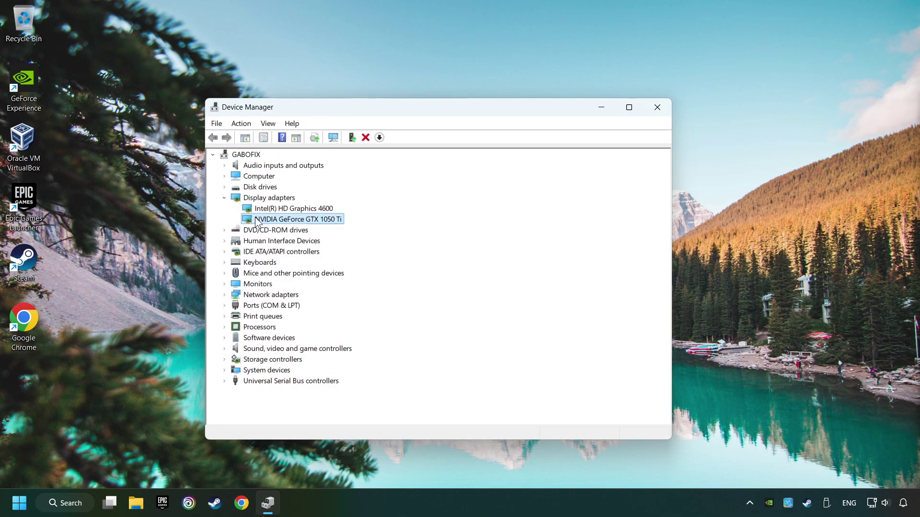
pyautogui.rightClick(298, 220)
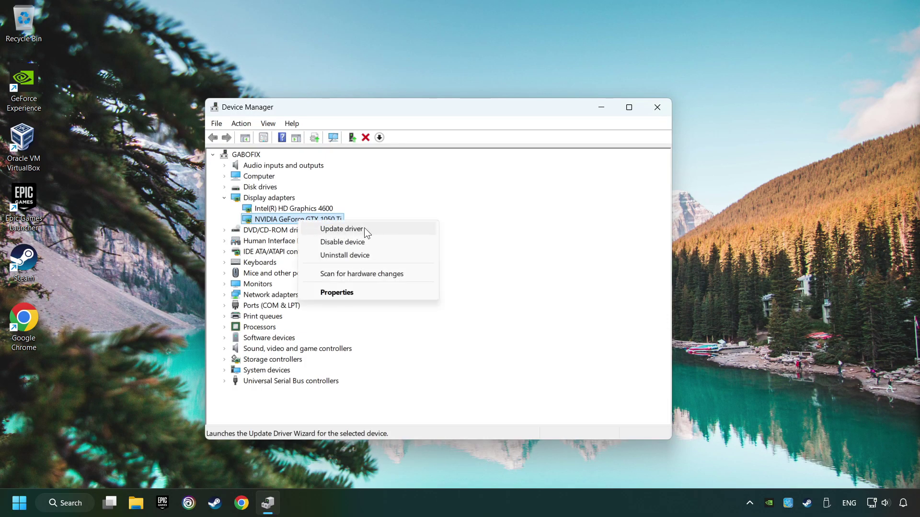
pyautogui.click(381, 233)
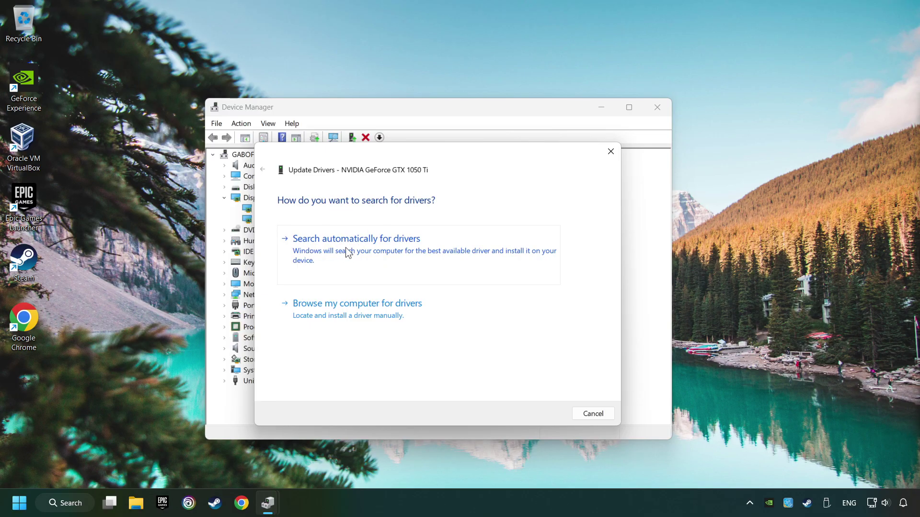
pyautogui.click(385, 243)
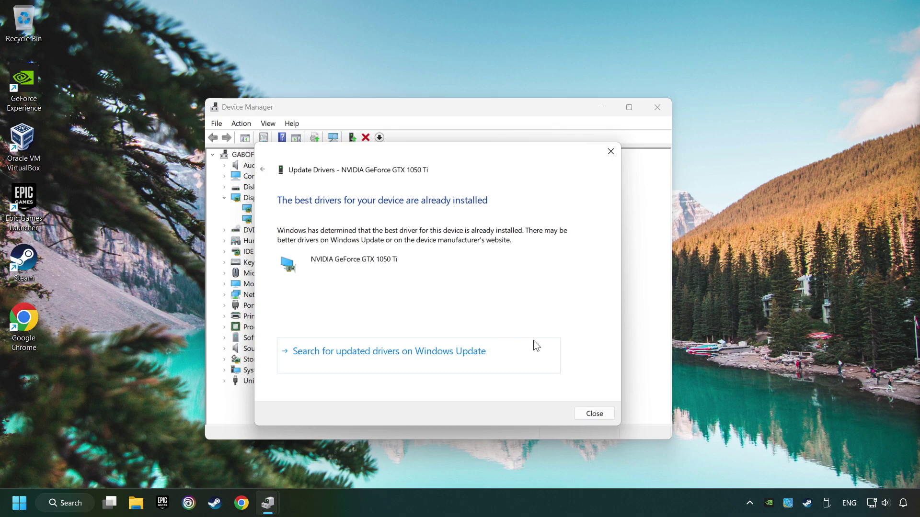
pyautogui.click(594, 415)
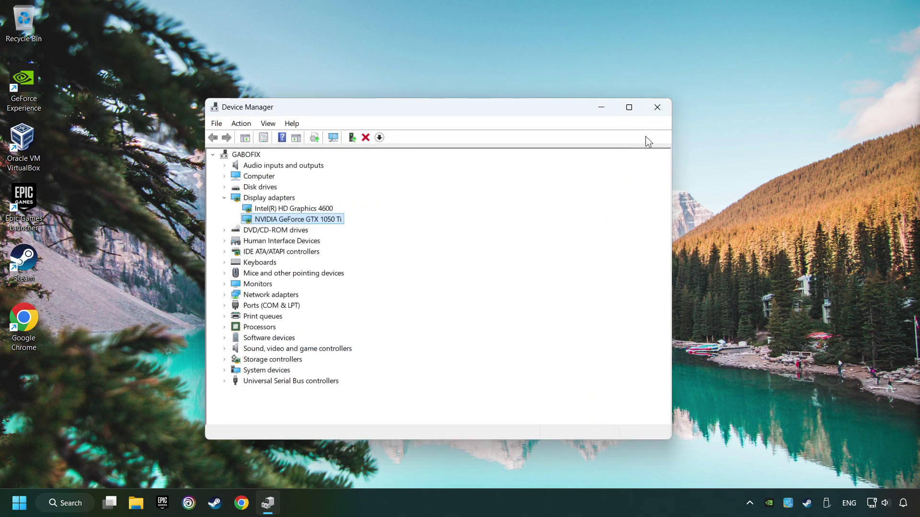
pyautogui.click(658, 114)
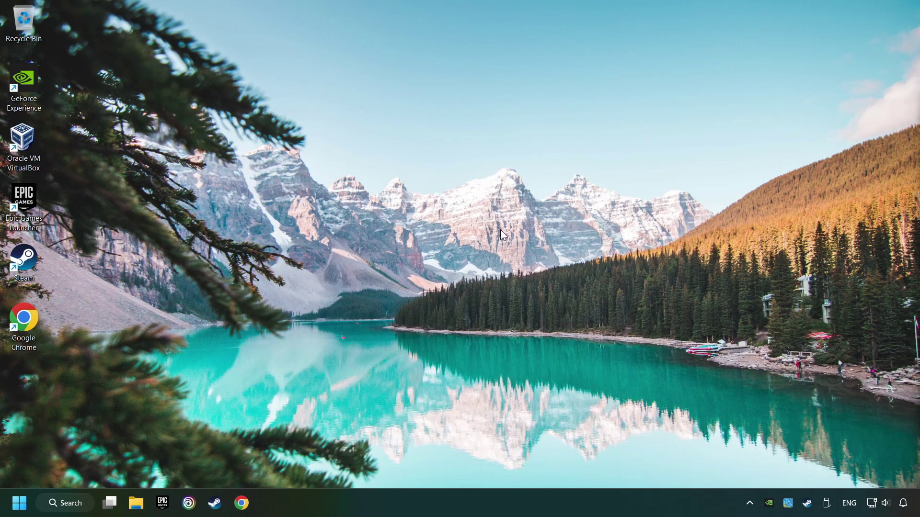
# Switch to Chrome, search Google for "nvidia geforce driver download", and open NVIDIA's Official GeForce Drivers page
pyautogui.click(245, 509)
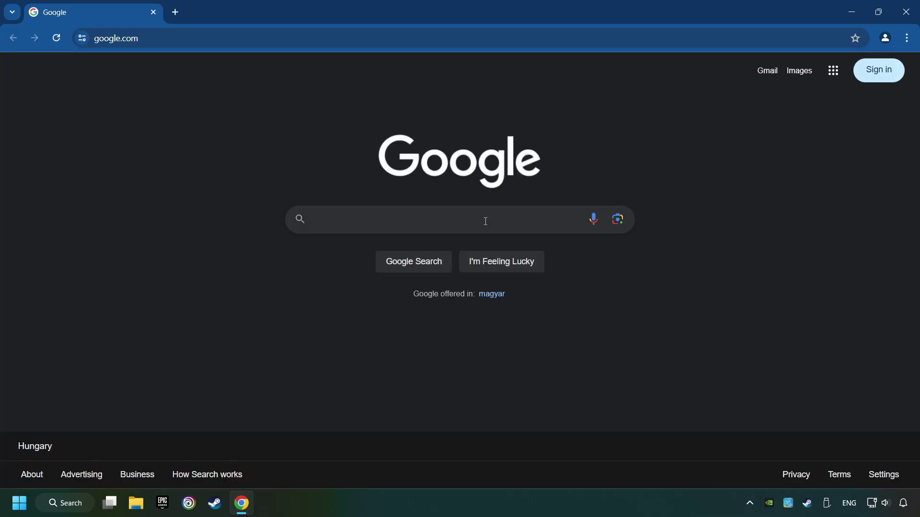
pyautogui.write('nvidia ')
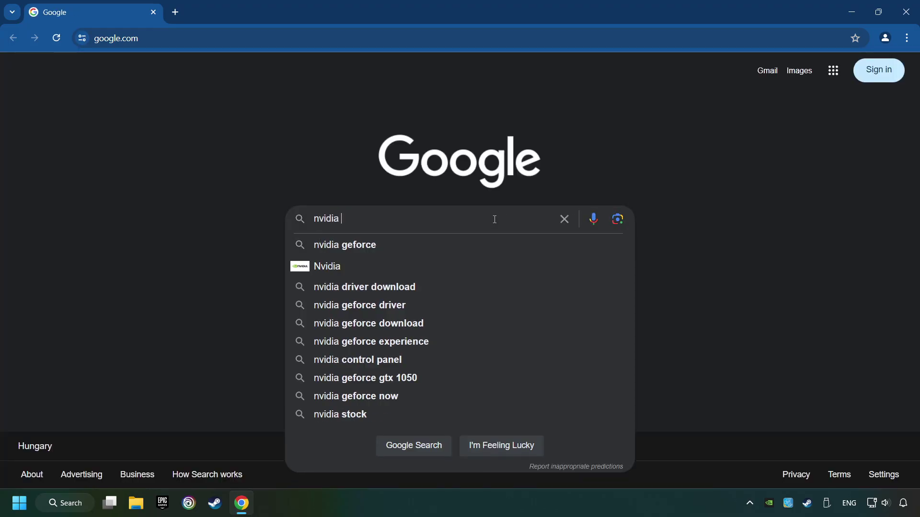
pyautogui.write('geforce d')
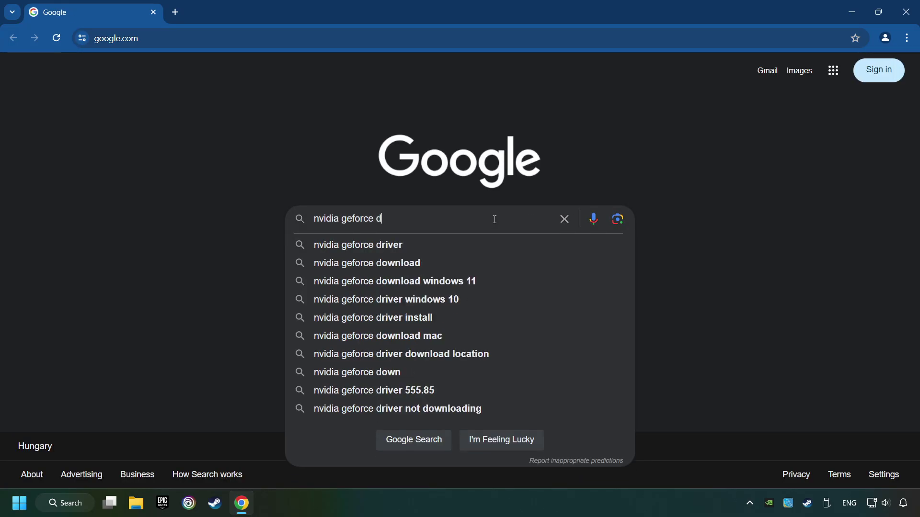
pyautogui.write('river download')
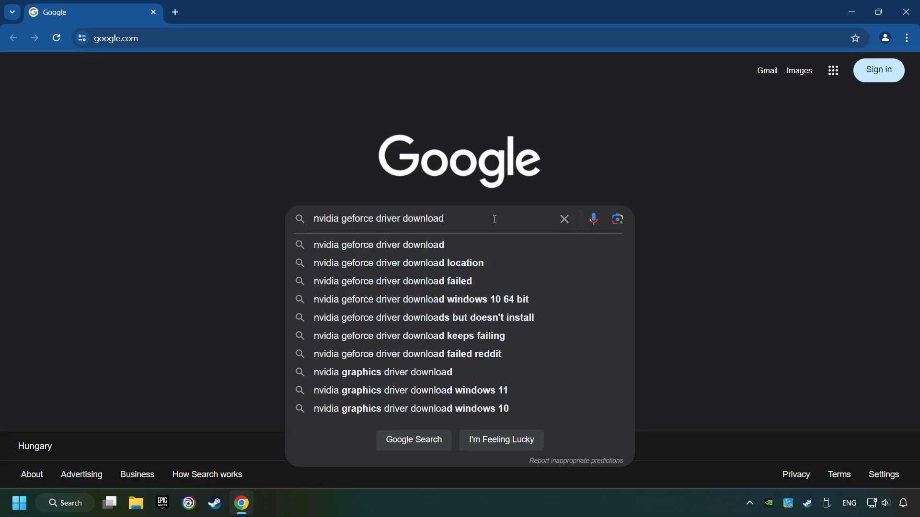
pyautogui.press('Return')
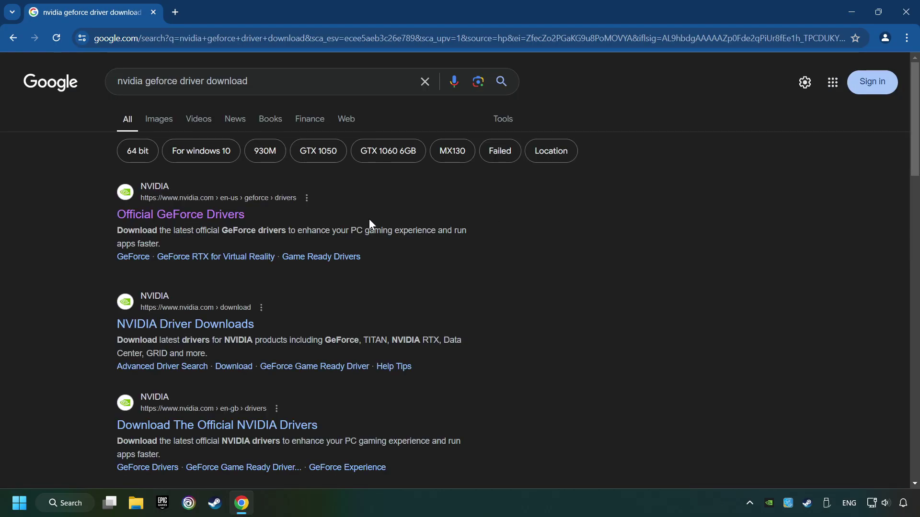
pyautogui.click(222, 215)
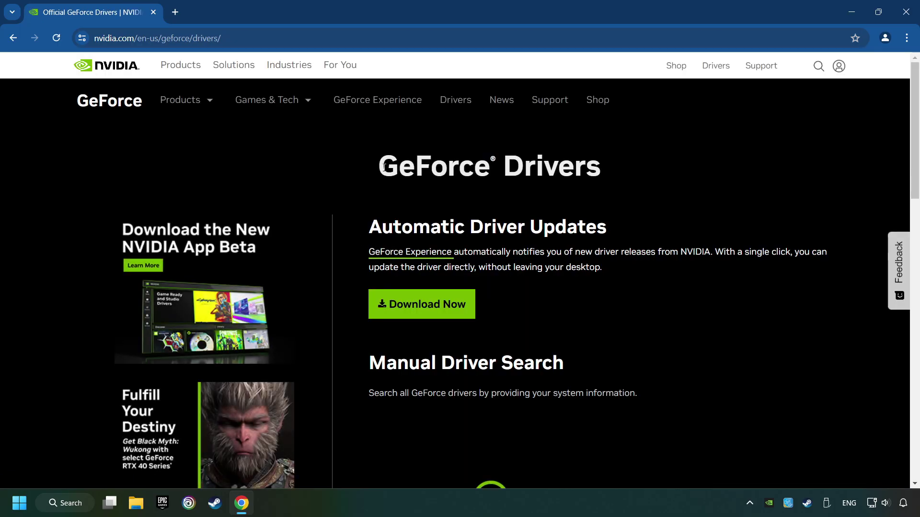
# Download and install GeForce Experience 3.28.0.417 from the Automatic Driver Updates section, agreeing to its terms and closing the browser windows
pyautogui.click(437, 317)
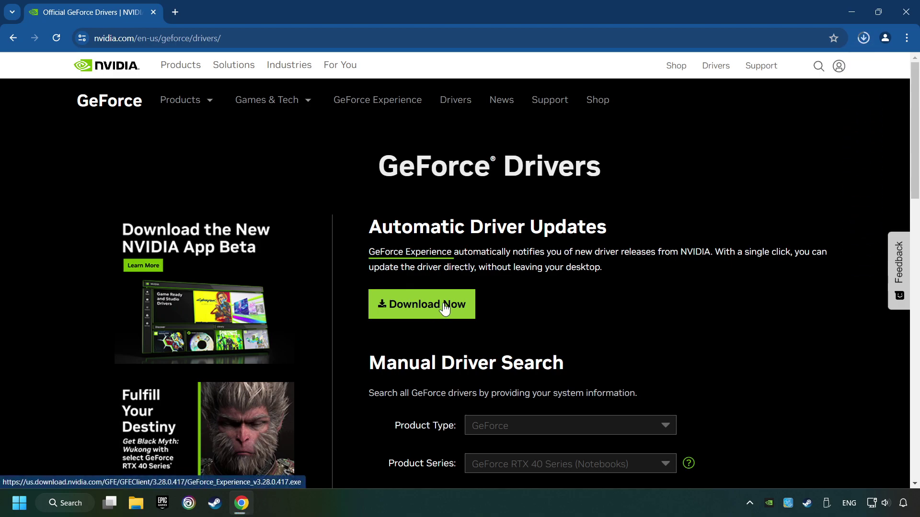
pyautogui.click(863, 38)
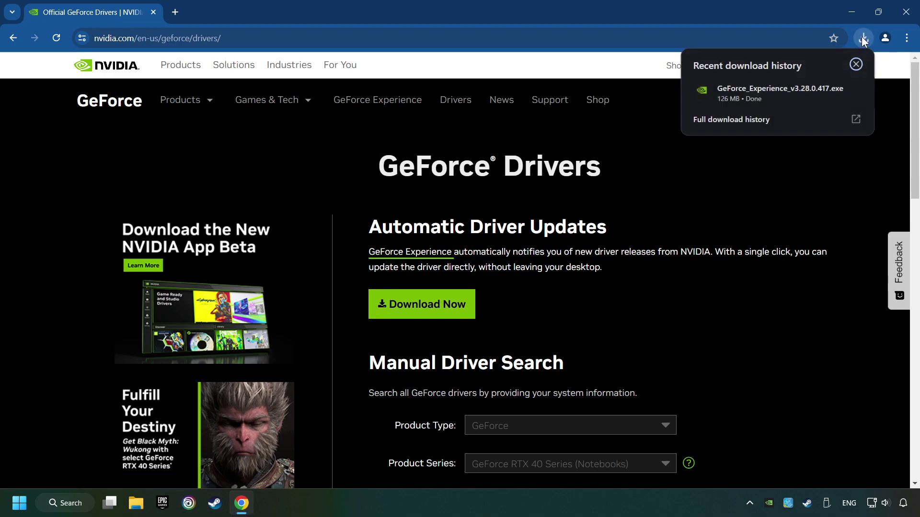
pyautogui.click(782, 94)
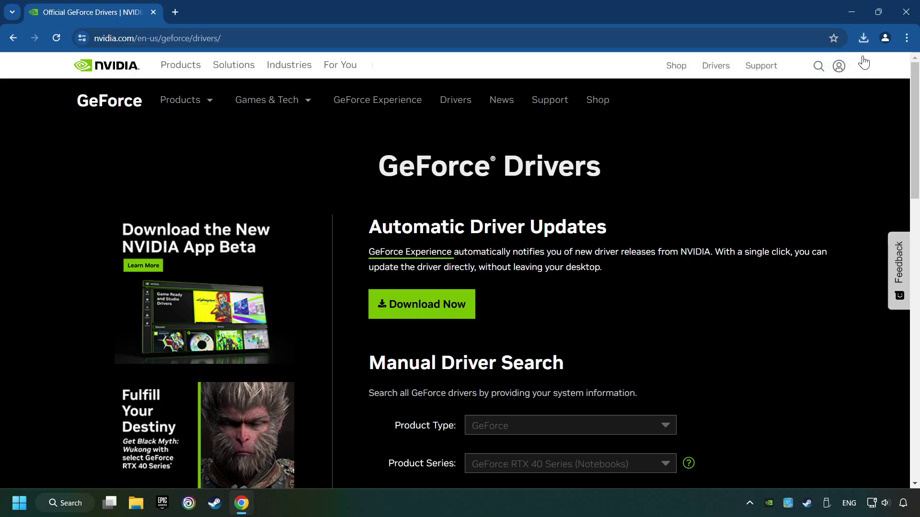
pyautogui.click(905, 12)
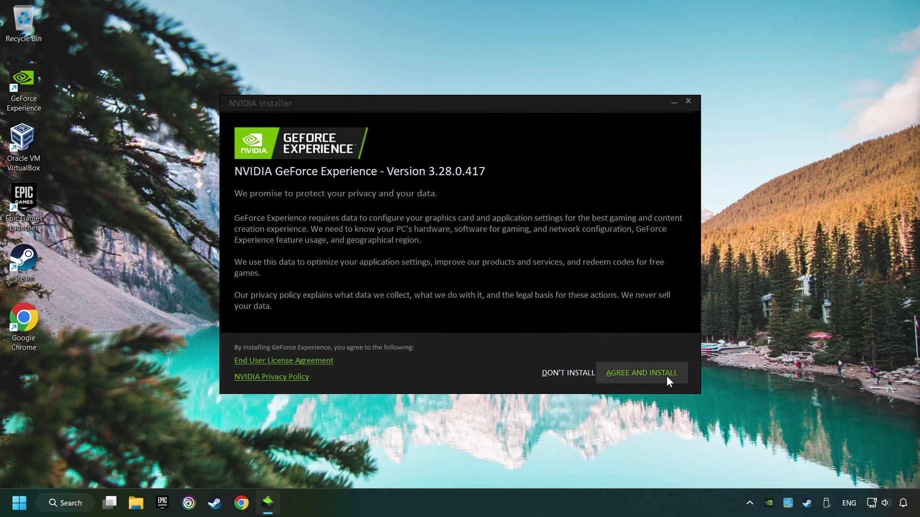
pyautogui.click(655, 376)
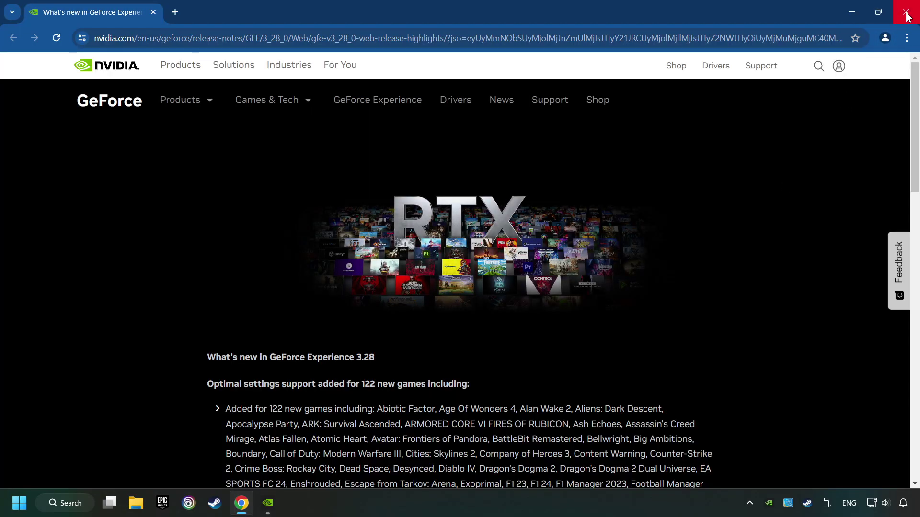
pyautogui.click(908, 17)
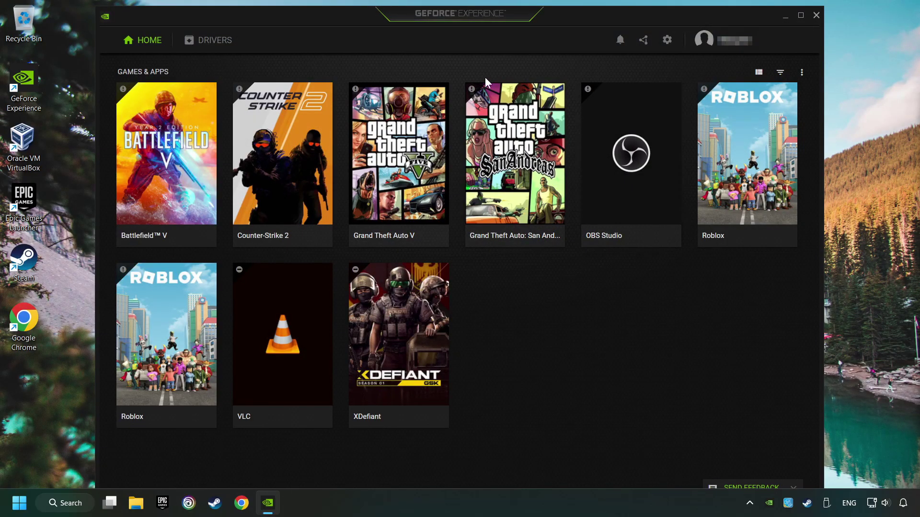
# Check for graphics driver updates in GeForce Experience's Drivers section and close the program
pyautogui.click(211, 42)
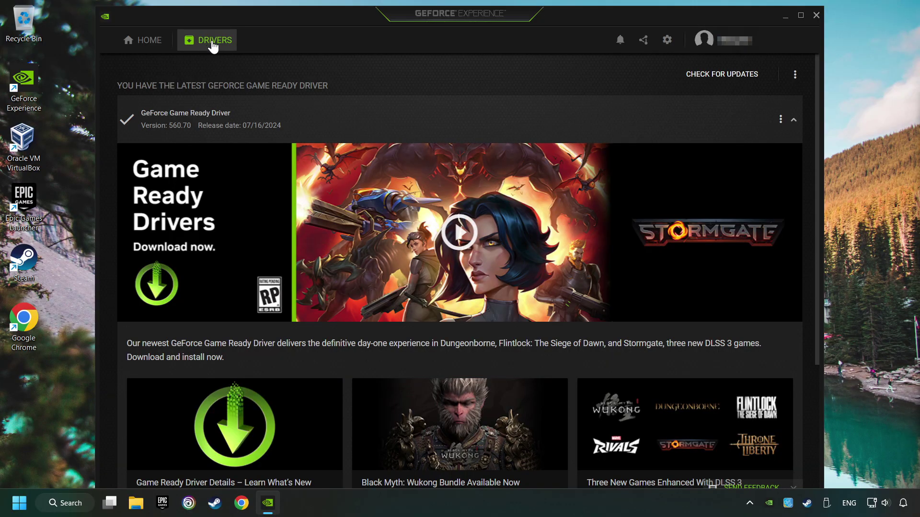
pyautogui.click(732, 82)
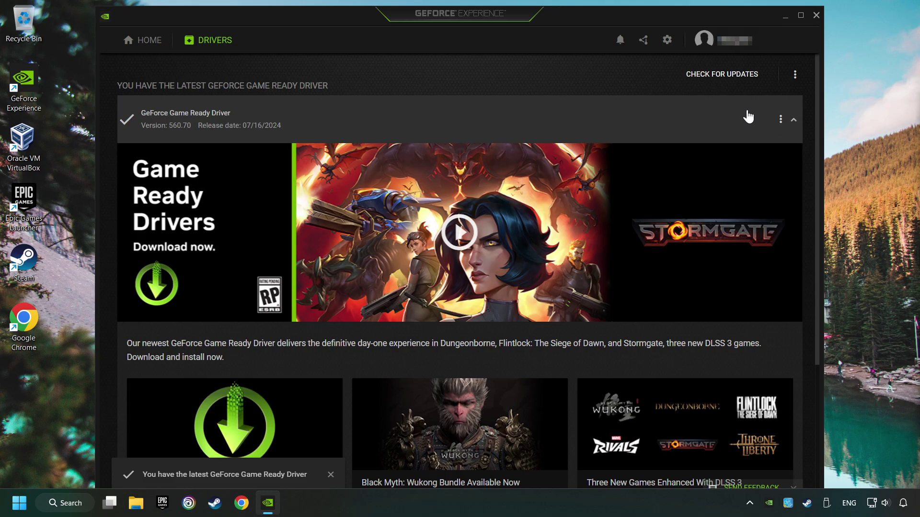
pyautogui.click(816, 15)
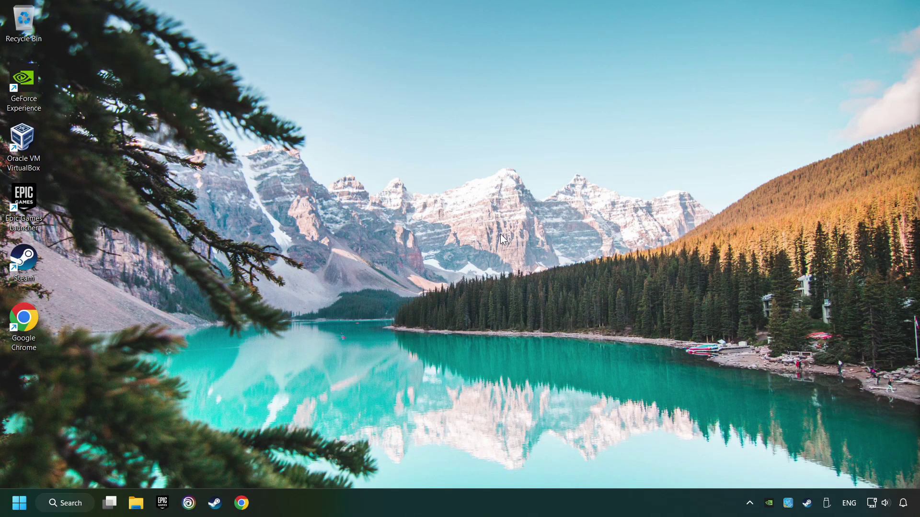
# Search Windows for "graphics settings", open the Graphics settings page, and view the file browser for adding a desktop app without adding one
pyautogui.click(76, 503)
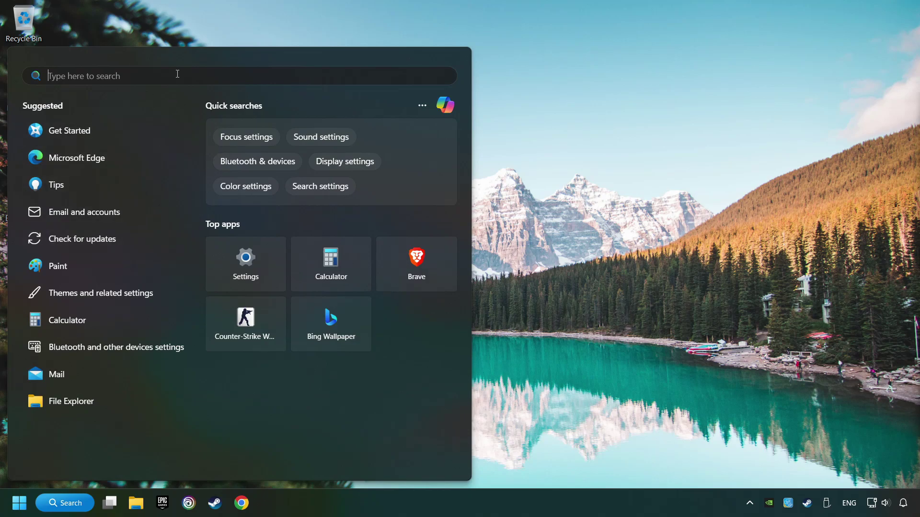
pyautogui.write('graphics set')
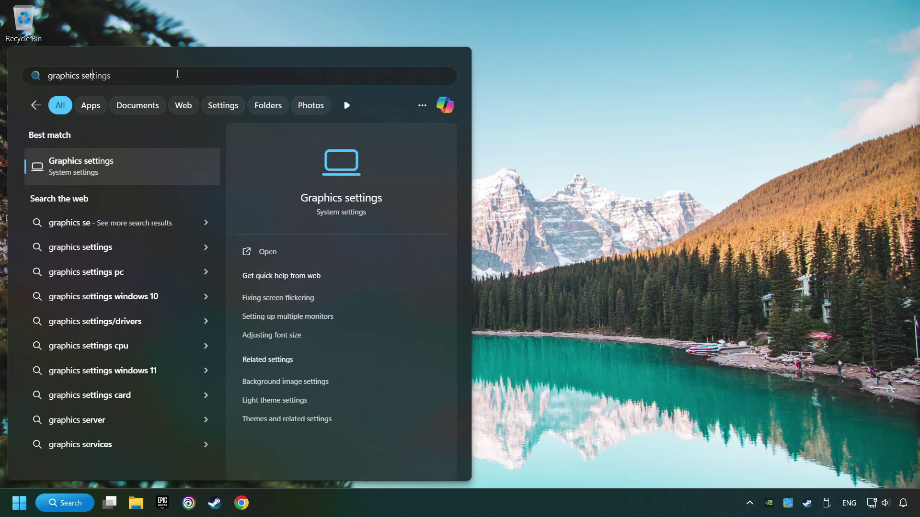
pyautogui.write('tings')
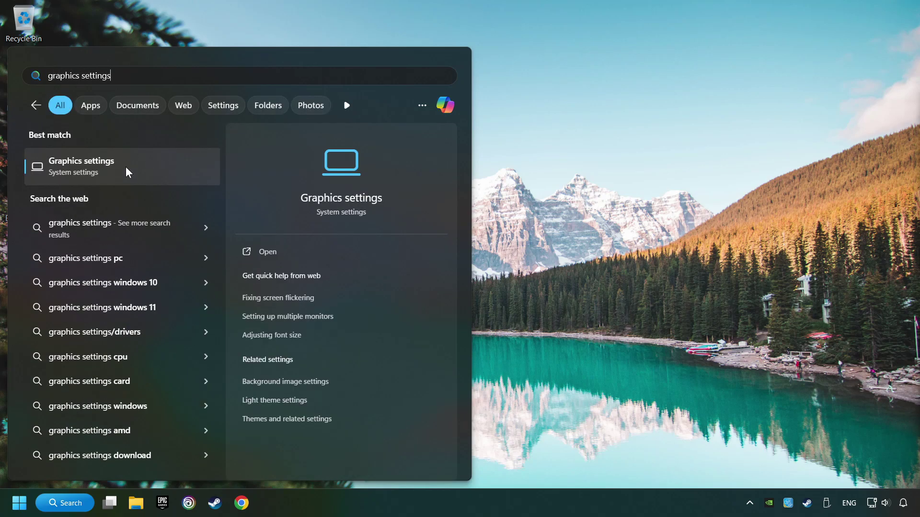
pyautogui.click(170, 168)
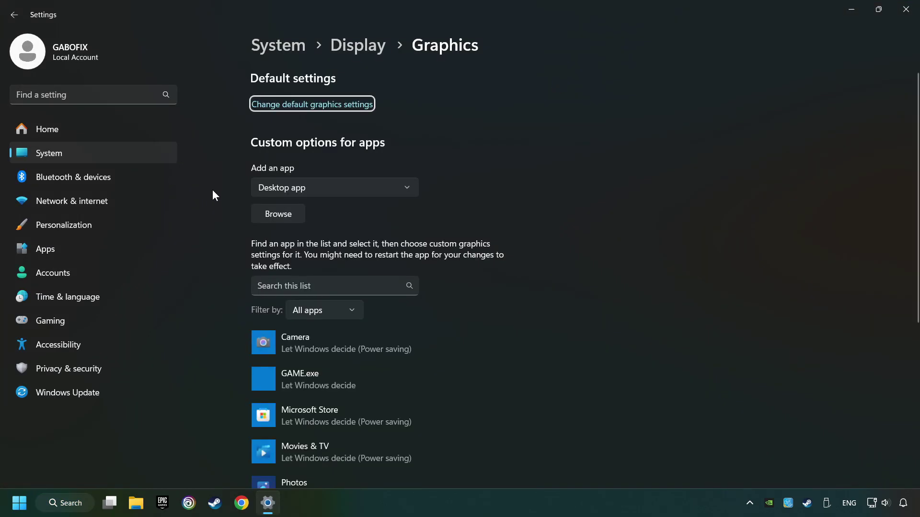
pyautogui.scroll(-3, 224, 202)
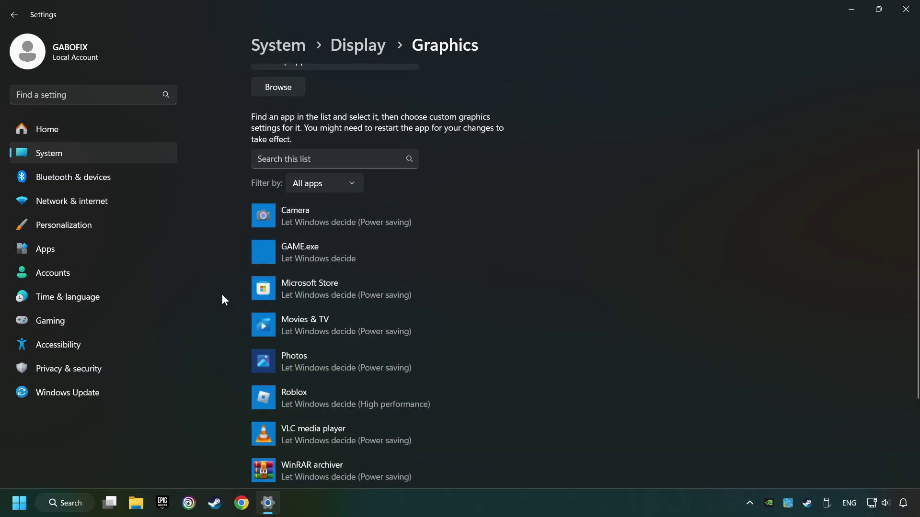
pyautogui.scroll(3, 223, 294)
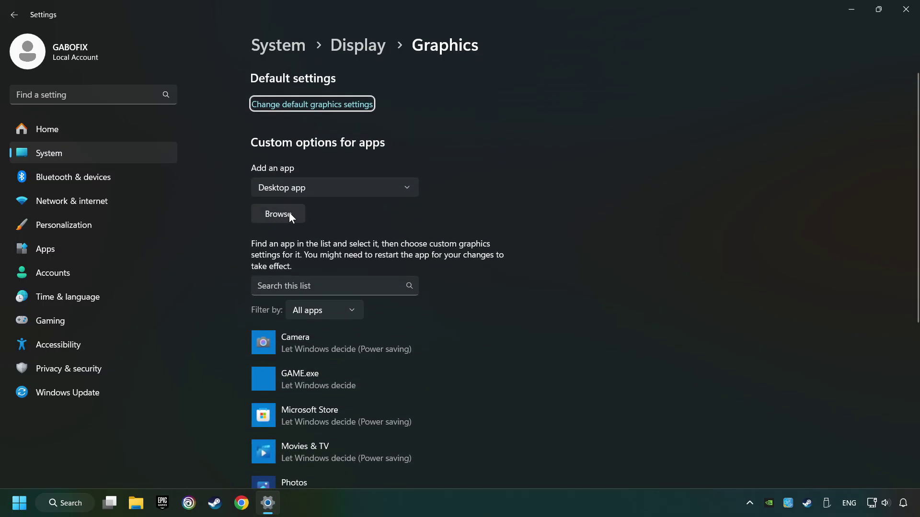
pyautogui.click(284, 214)
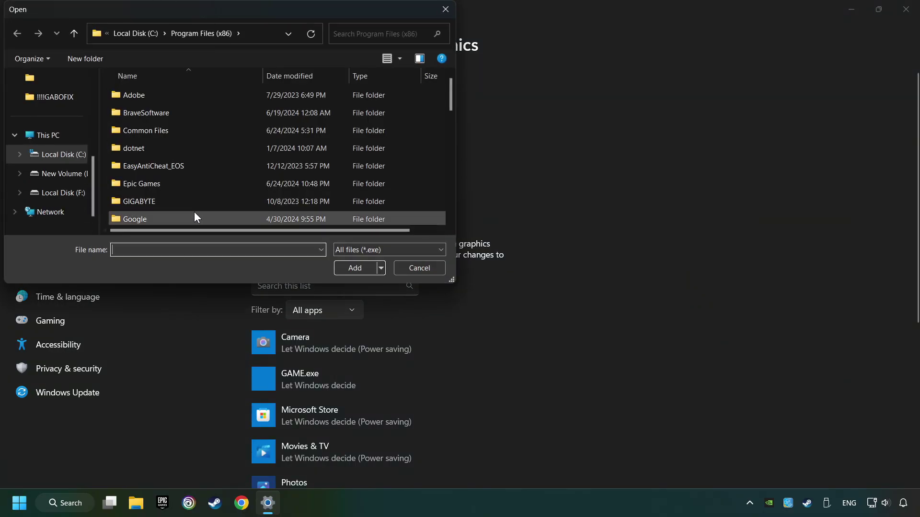
pyautogui.click(449, 11)
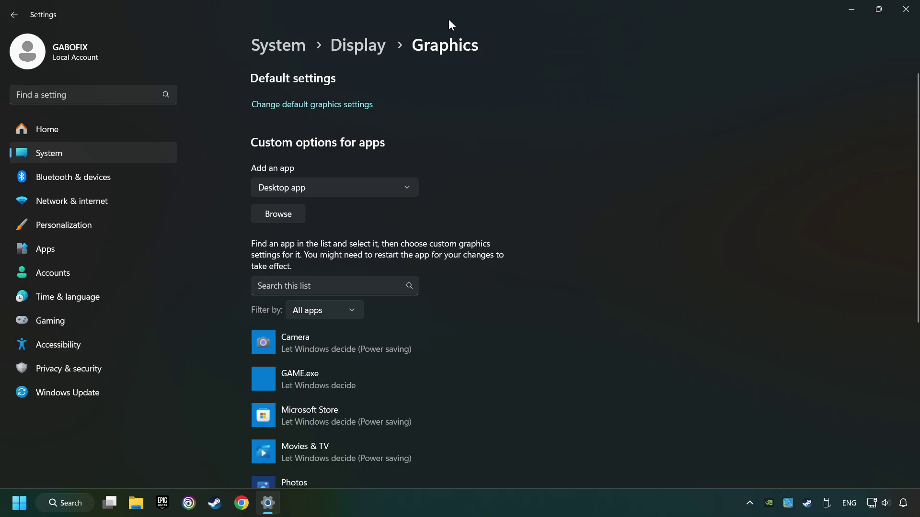
# Set the graphics preference of GAME.exe to High performance, save it, and close Settings
pyautogui.scroll(-3, 470, 168)
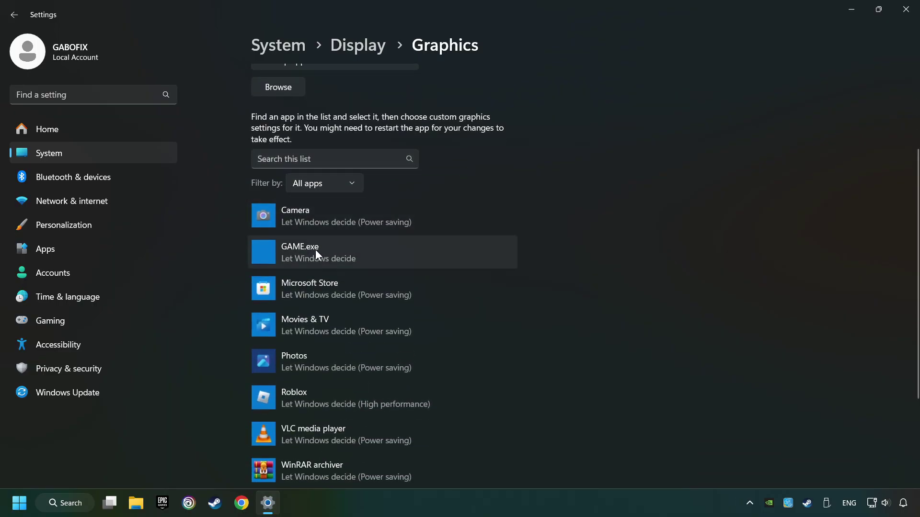
pyautogui.click(315, 249)
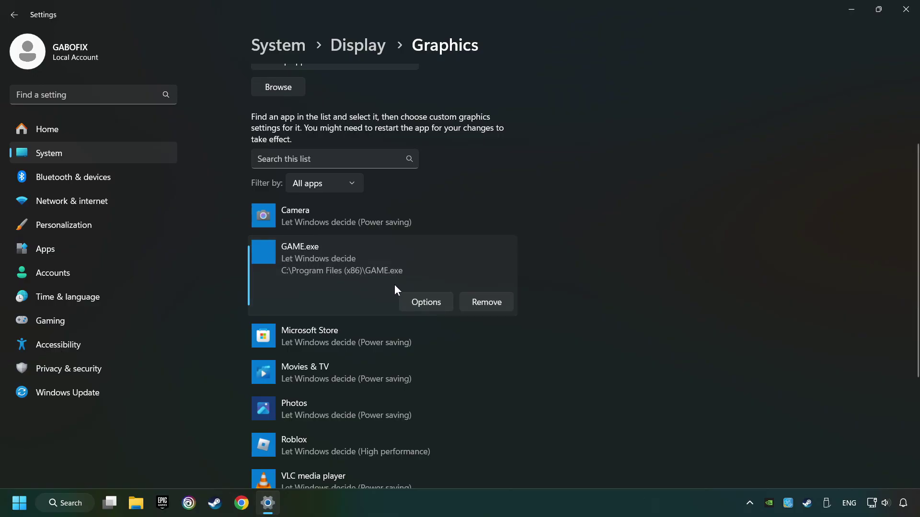
pyautogui.click(438, 301)
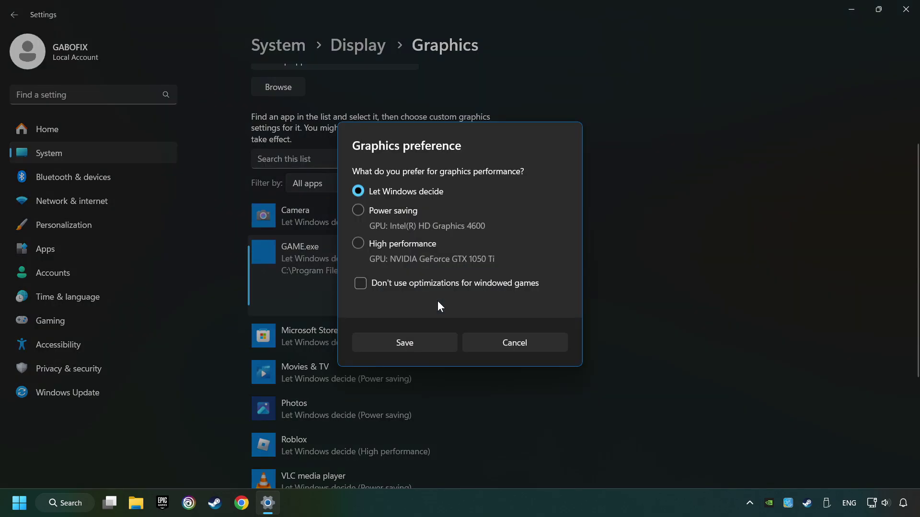
pyautogui.click(358, 243)
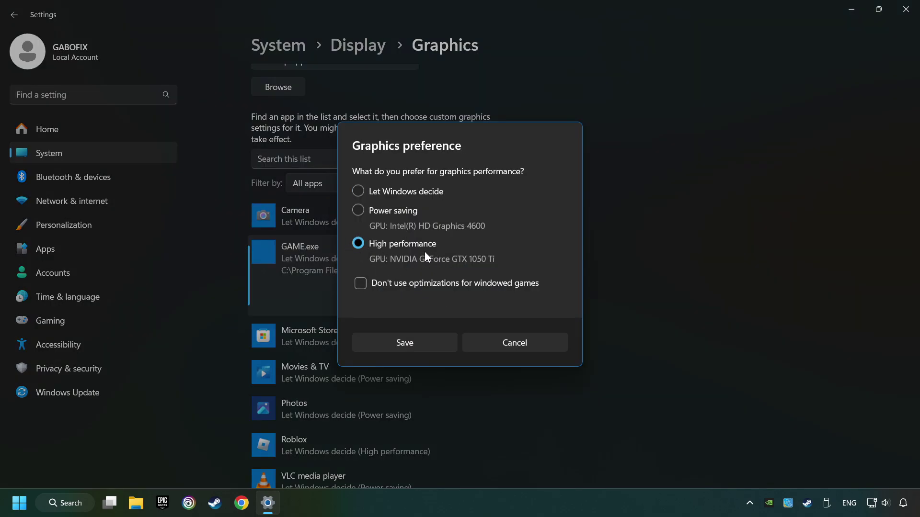
pyautogui.click(419, 341)
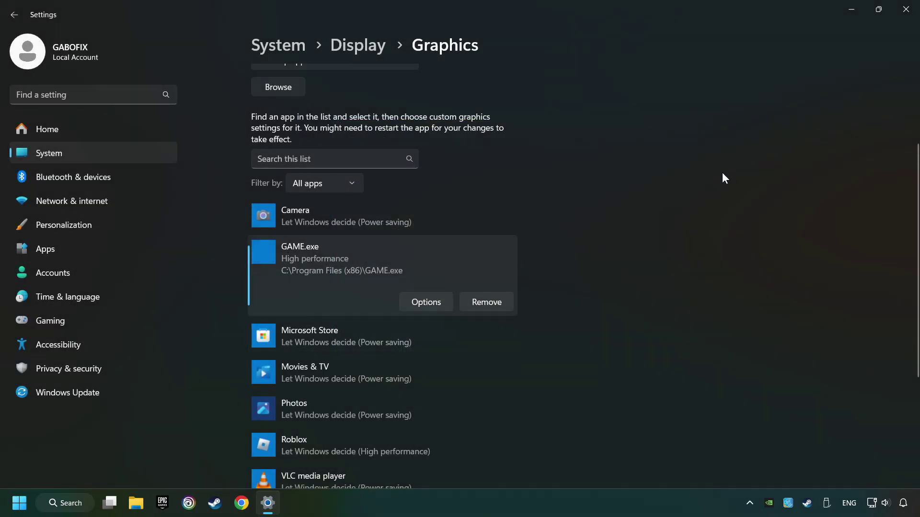
pyautogui.click(899, 14)
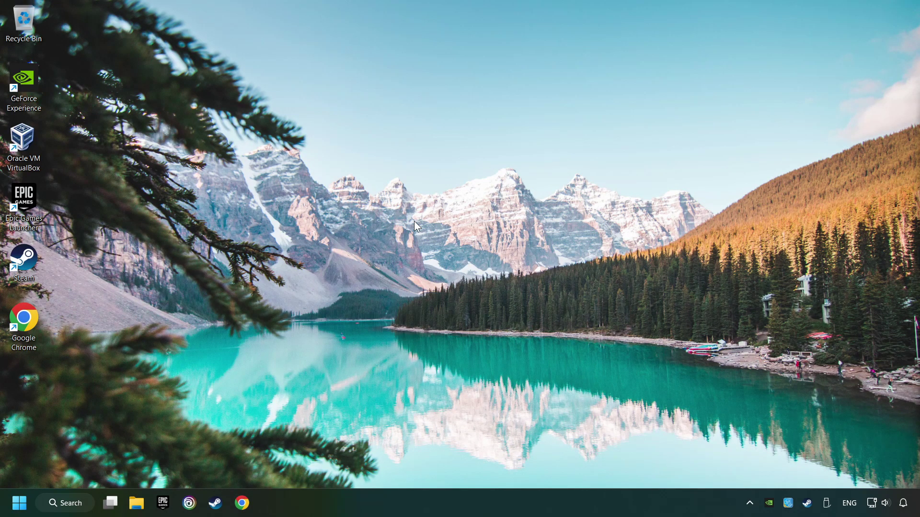
# Open NVIDIA Control Panel from the desktop and set the global 3D setting OpenGL rendering GPU to NVIDIA GeForce GTX 1050 Ti
pyautogui.rightClick(434, 218)
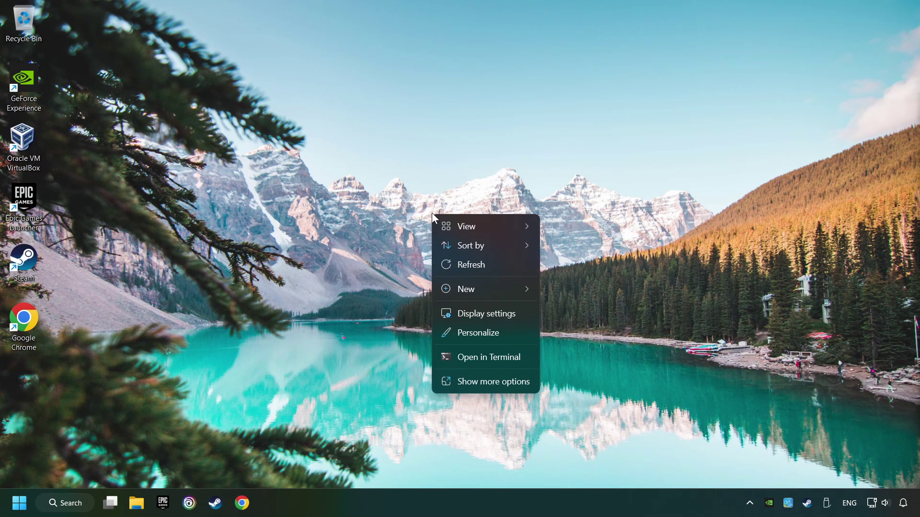
pyautogui.click(499, 382)
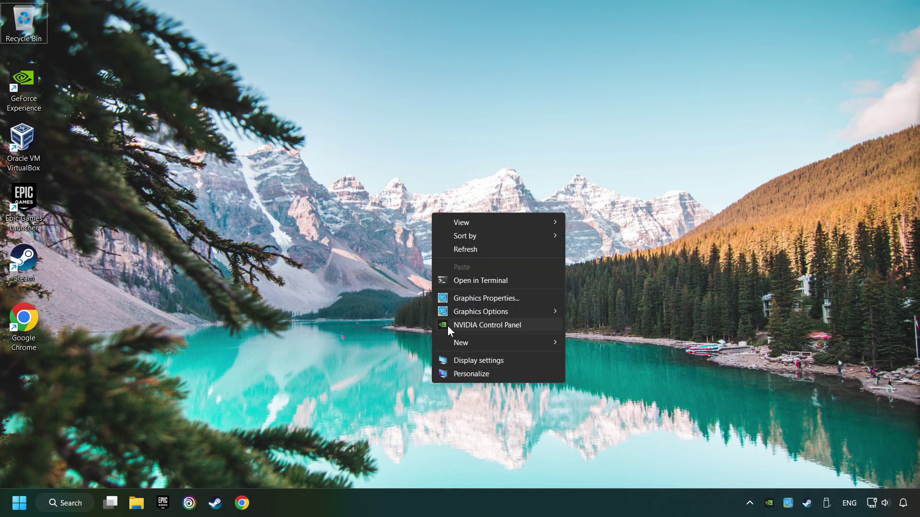
pyautogui.click(551, 327)
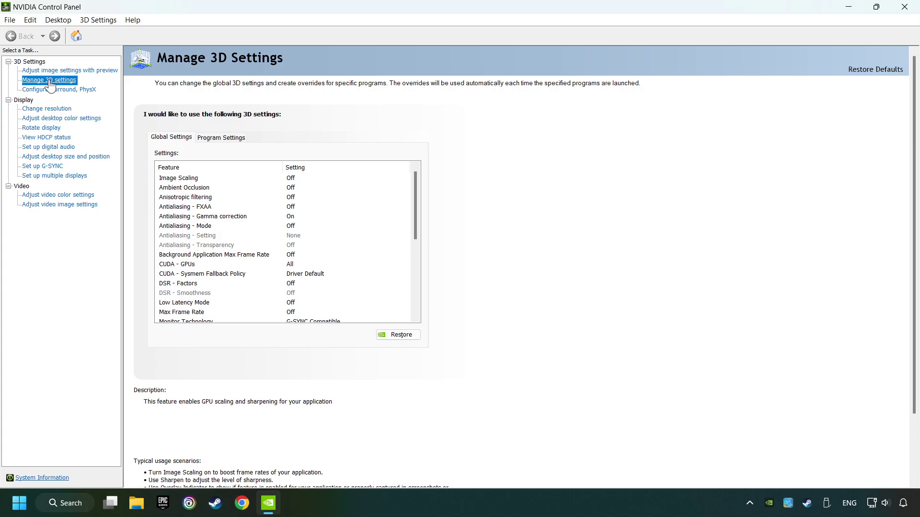
pyautogui.moveTo(414, 186); pyautogui.dragTo(412, 233)
pyautogui.click(169, 246)
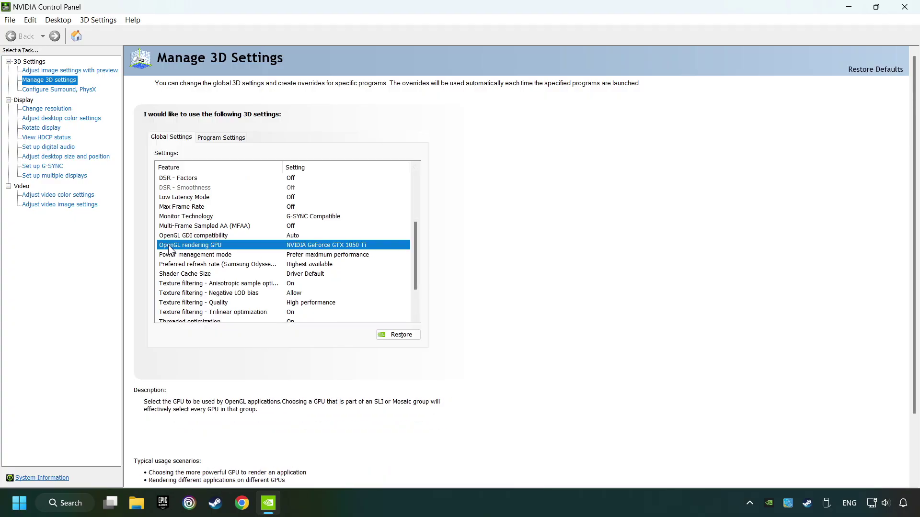
pyautogui.click(342, 246)
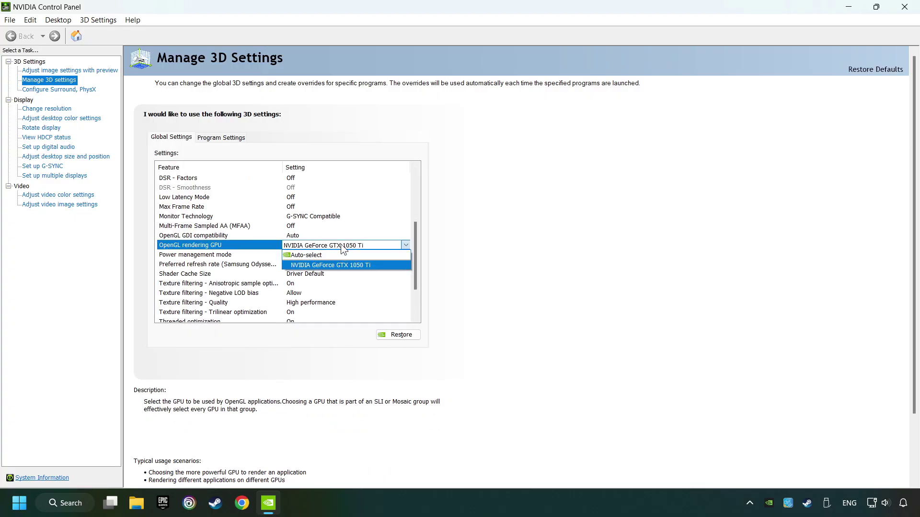
pyautogui.click(355, 265)
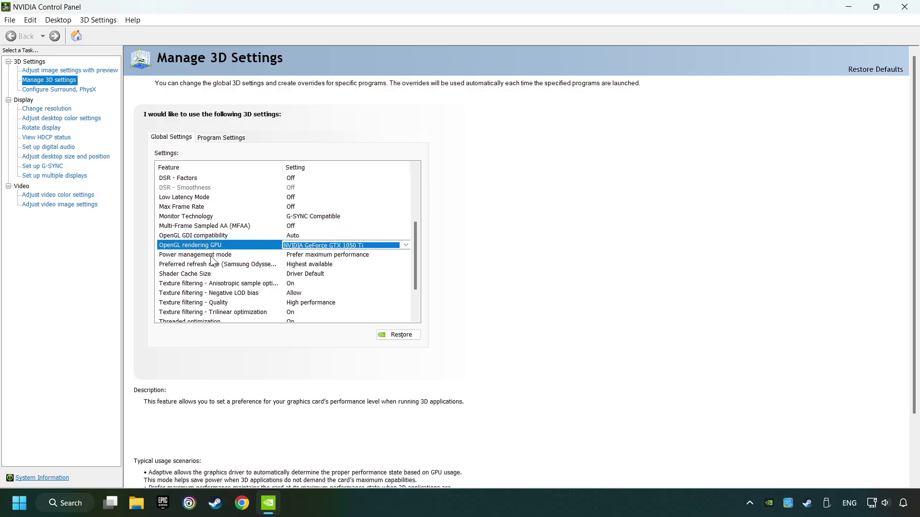
# Set Power management mode to Prefer maximum performance and Texture filtering - Quality to High performance in the global 3D settings
pyautogui.click(194, 258)
pyautogui.click(314, 258)
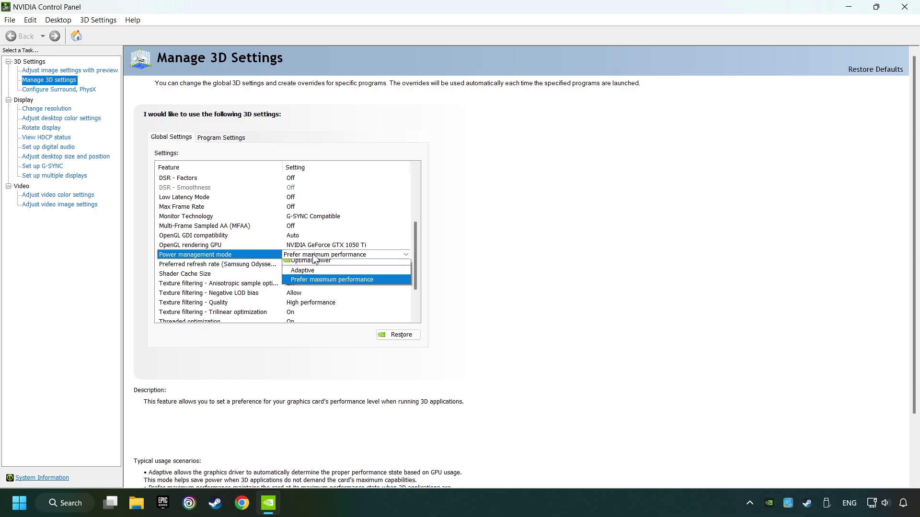
pyautogui.click(338, 283)
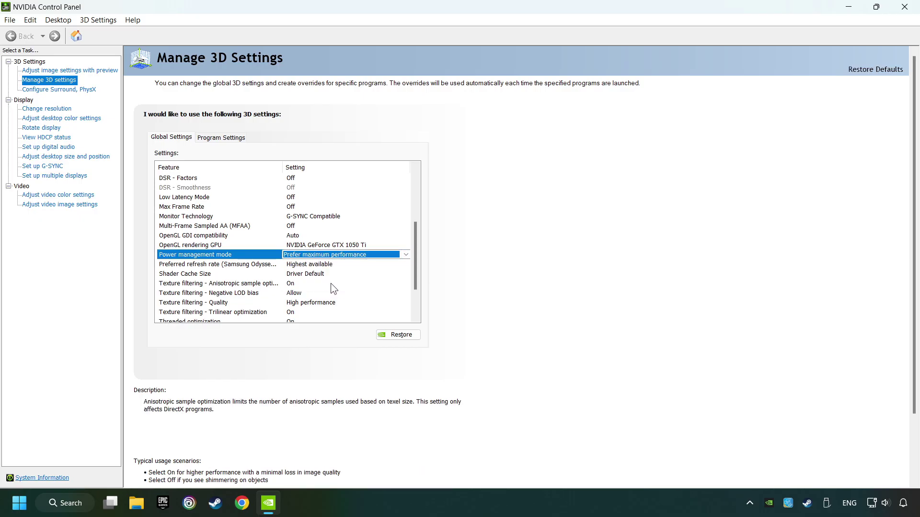
pyautogui.moveTo(417, 268); pyautogui.dragTo(416, 285)
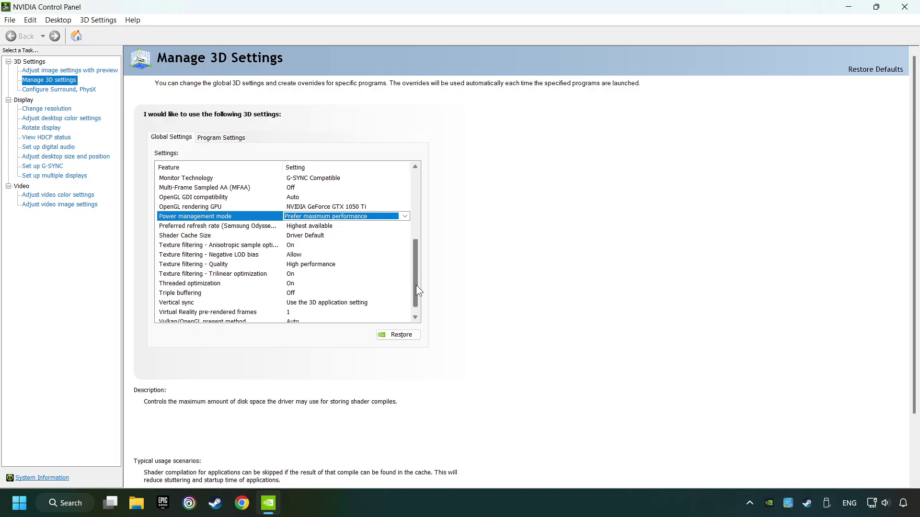
pyautogui.click(200, 269)
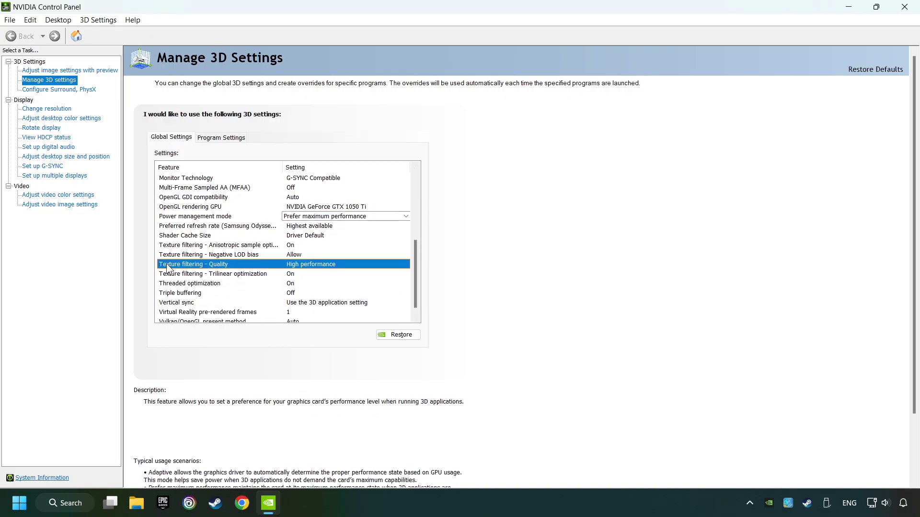
pyautogui.click(332, 265)
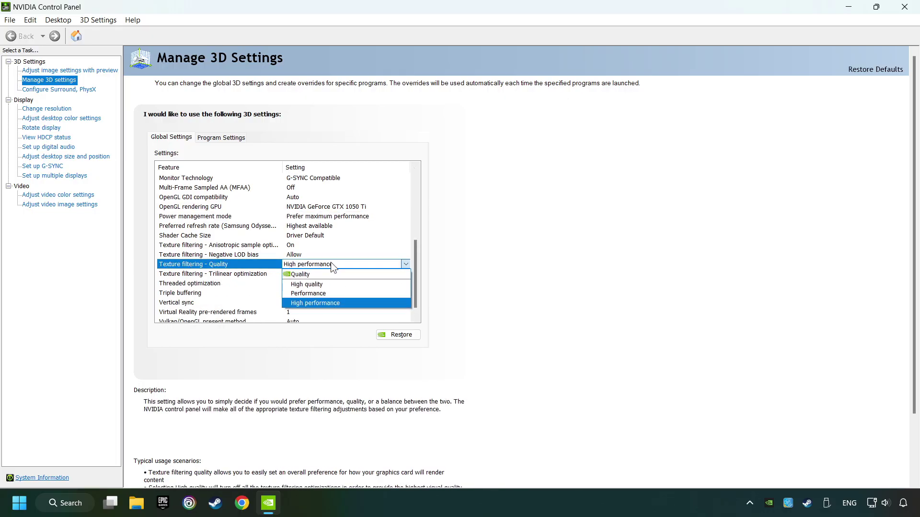
pyautogui.click(341, 303)
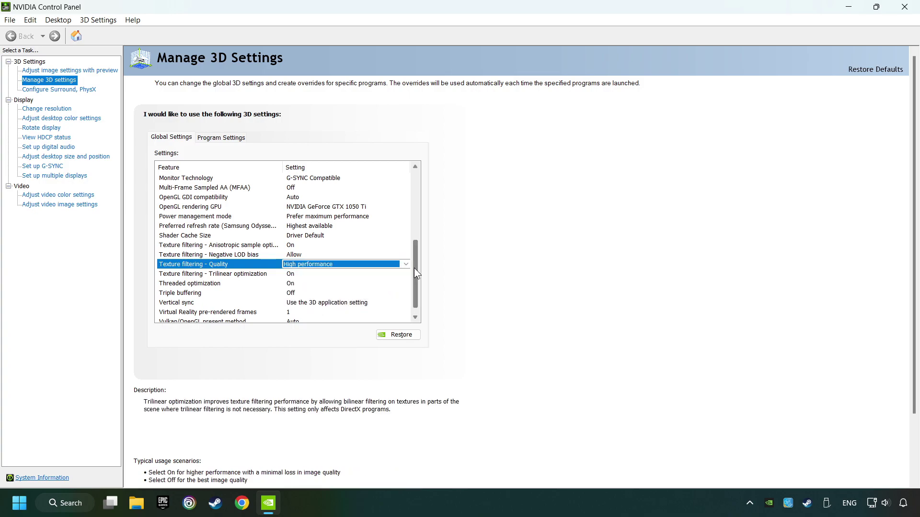
# Set Vertical sync to Off in the global 3D settings, apply the changes, and close NVIDIA Control Panel
pyautogui.scroll(-1, 415, 266)
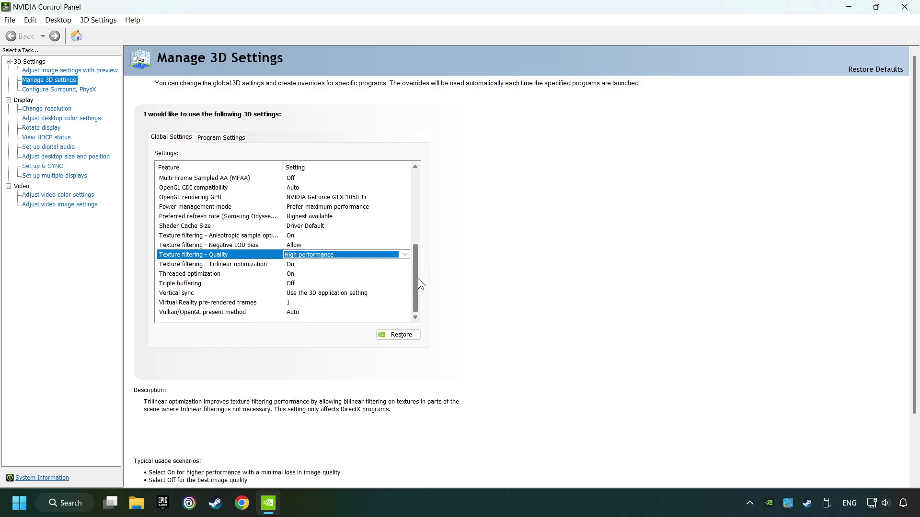
pyautogui.click(314, 293)
pyautogui.click(305, 293)
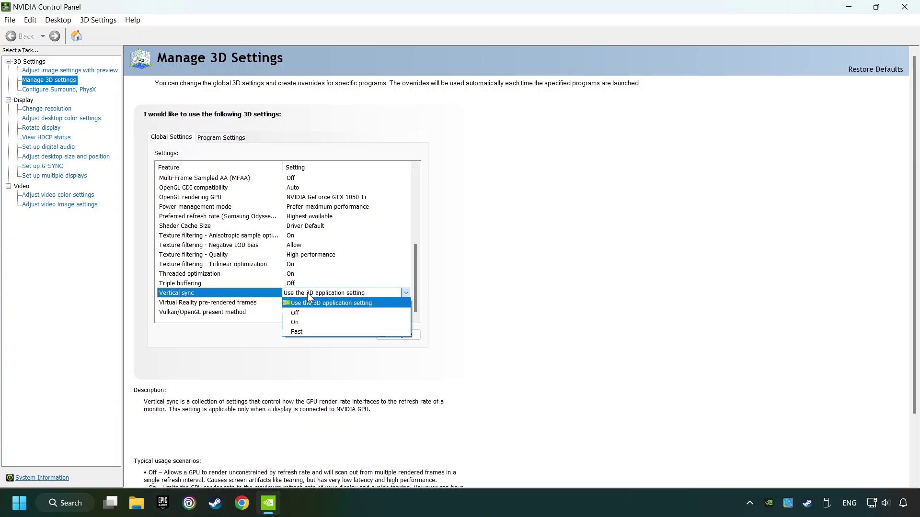
pyautogui.click(321, 312)
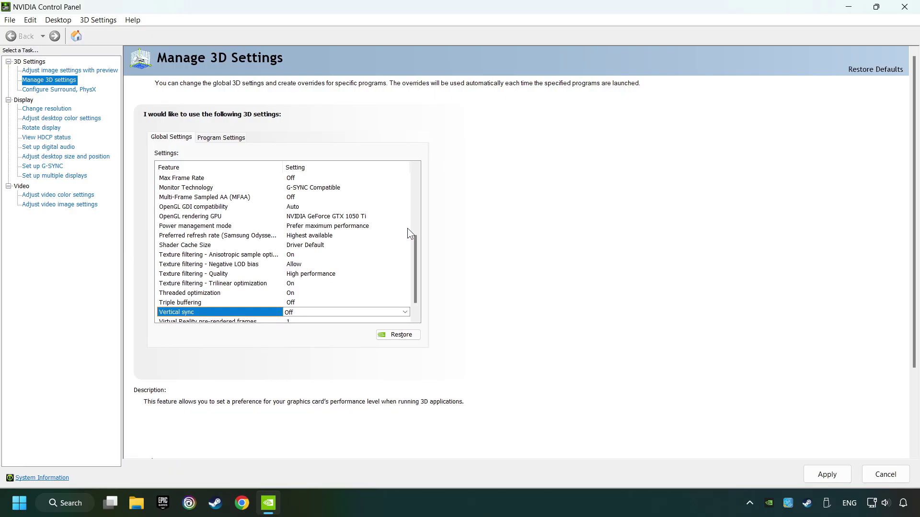
pyautogui.moveTo(418, 237); pyautogui.dragTo(418, 252)
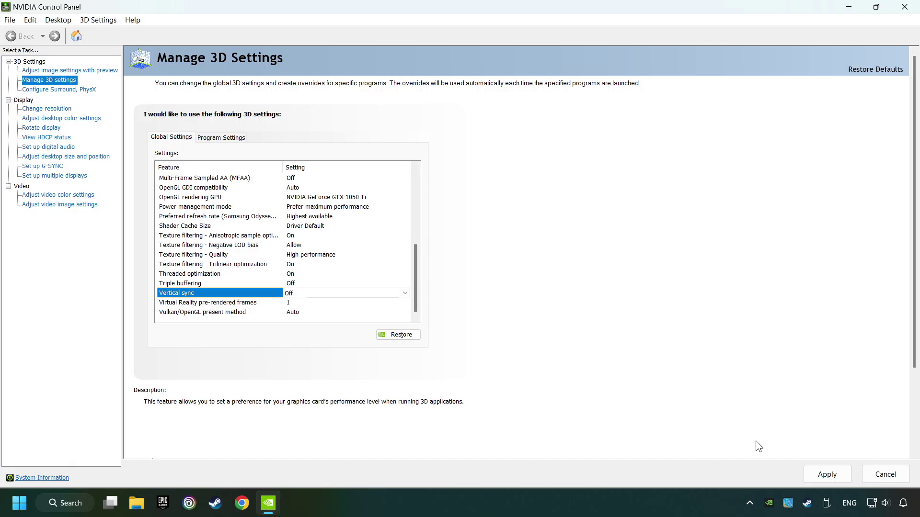
pyautogui.click(823, 475)
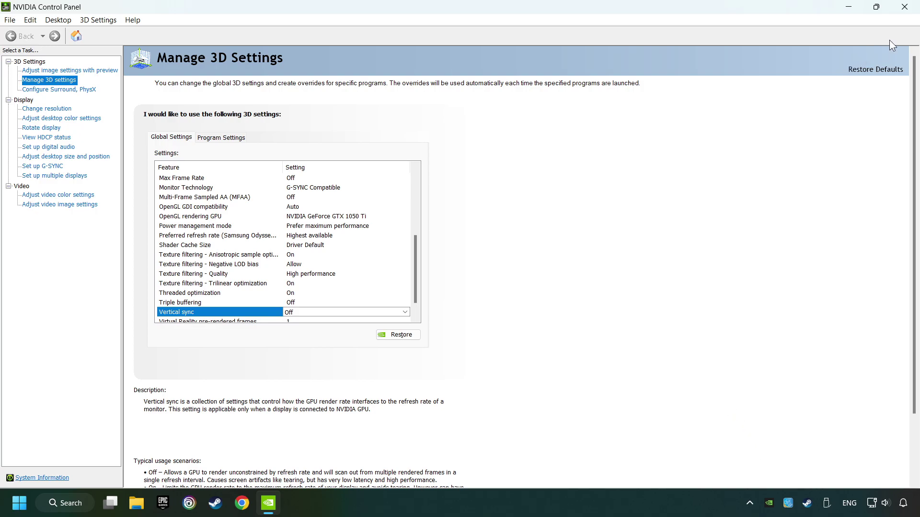
pyautogui.click(904, 8)
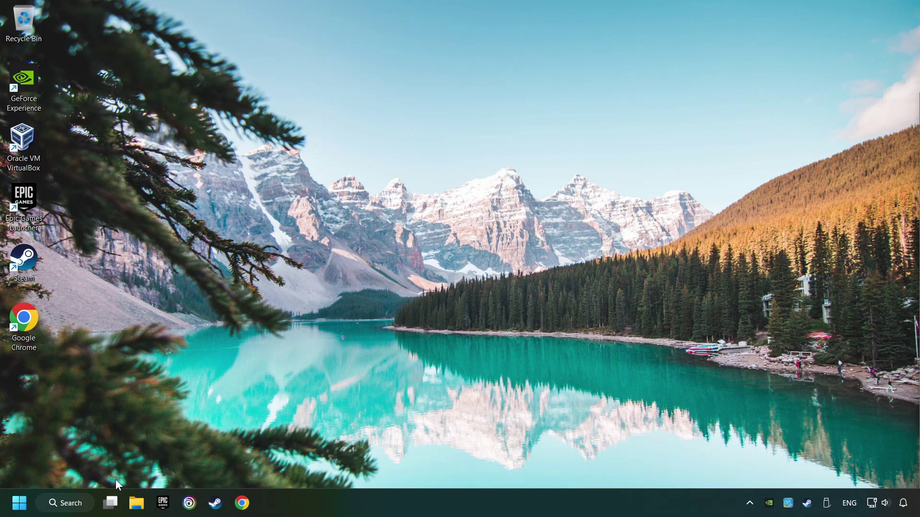
# Open System Configuration and set the number of processors to 8 in the advanced boot options
pyautogui.click(66, 503)
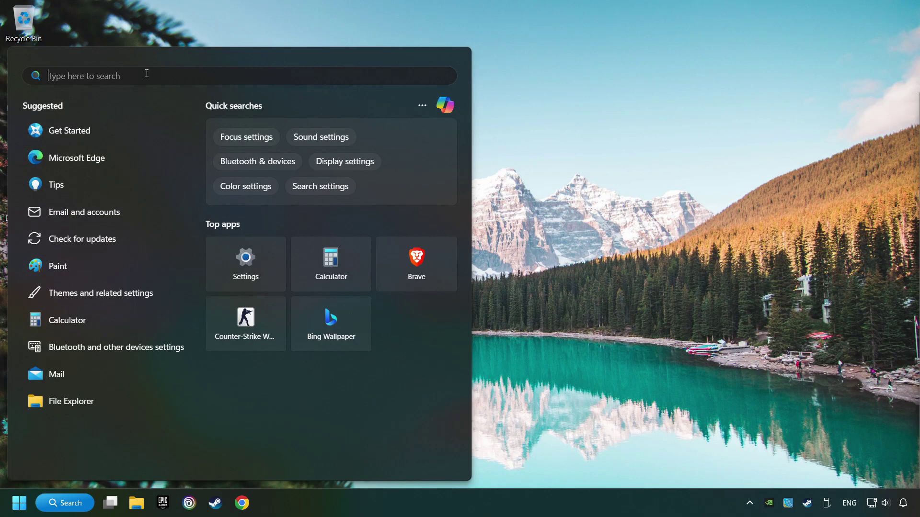
pyautogui.write('msc')
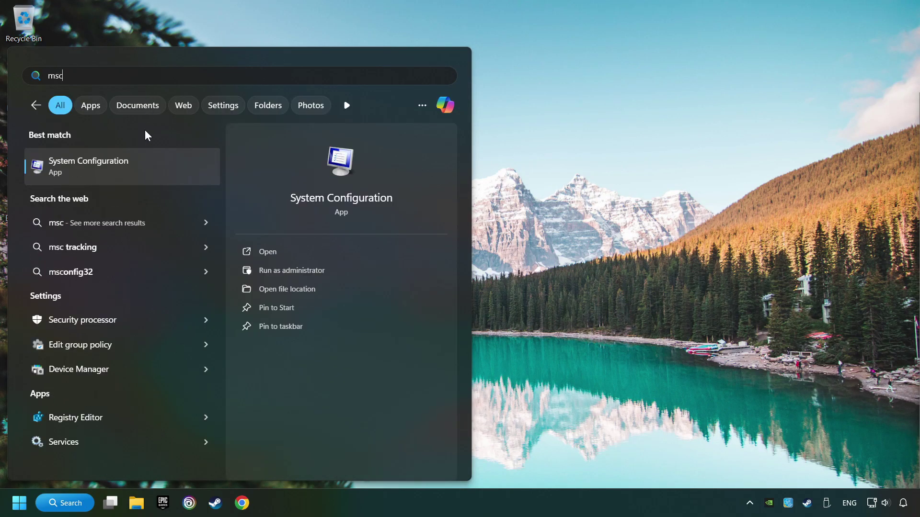
pyautogui.click(184, 170)
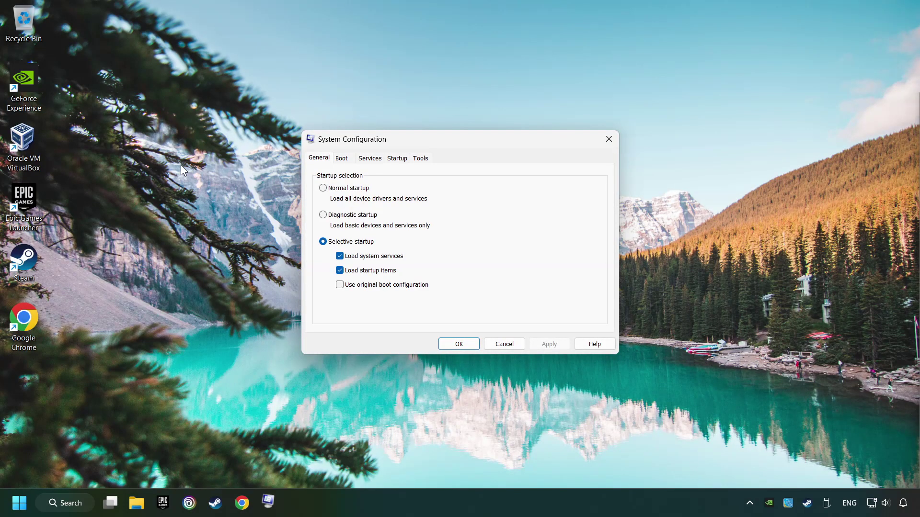
pyautogui.click(344, 161)
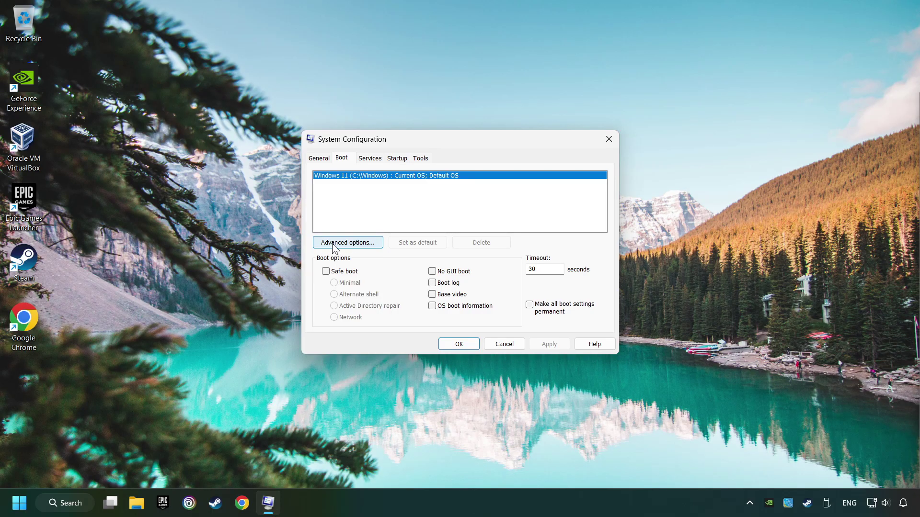
pyautogui.click(354, 243)
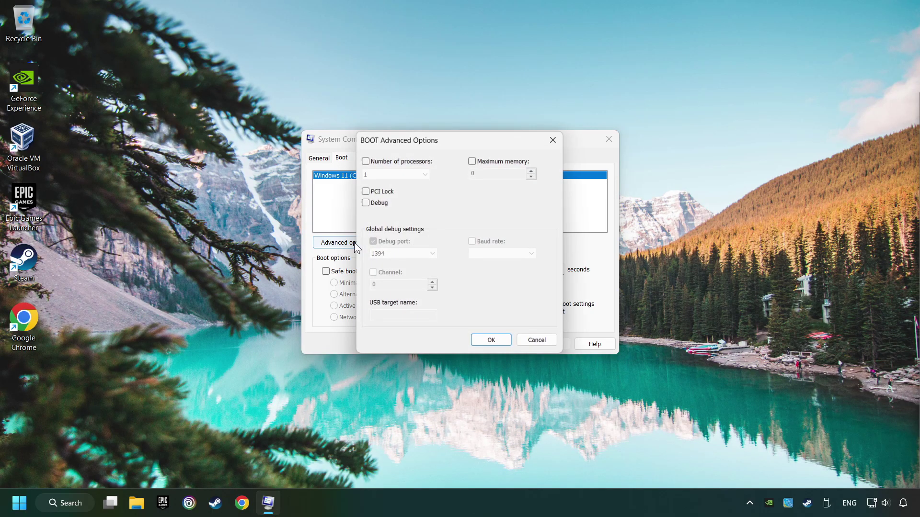
pyautogui.click(365, 161)
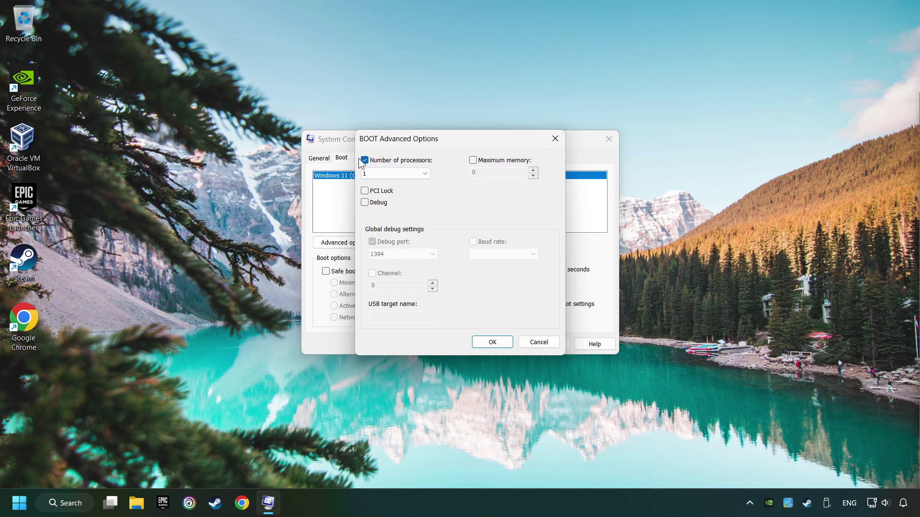
pyautogui.click(390, 174)
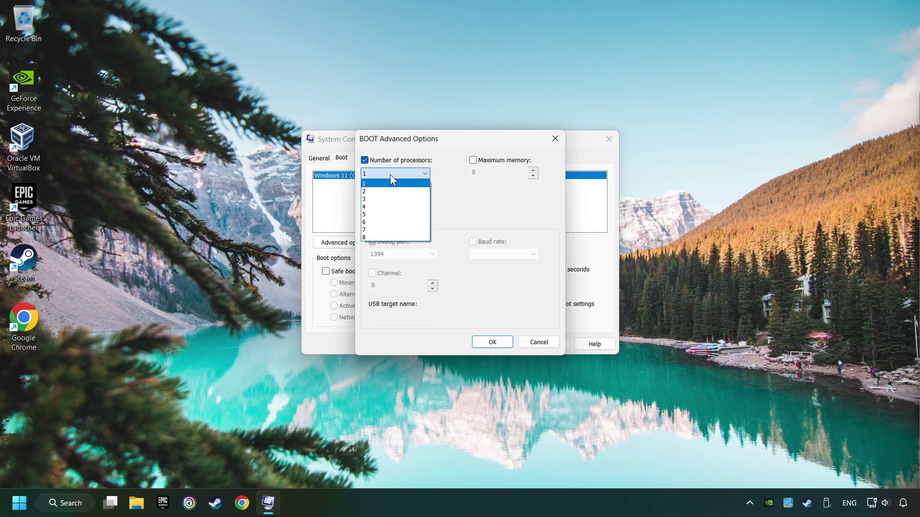
pyautogui.click(387, 238)
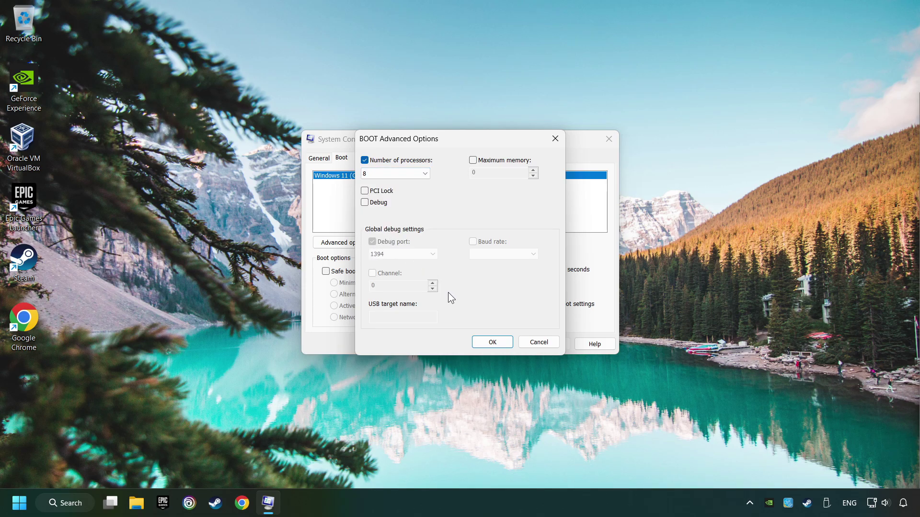
pyautogui.click(496, 343)
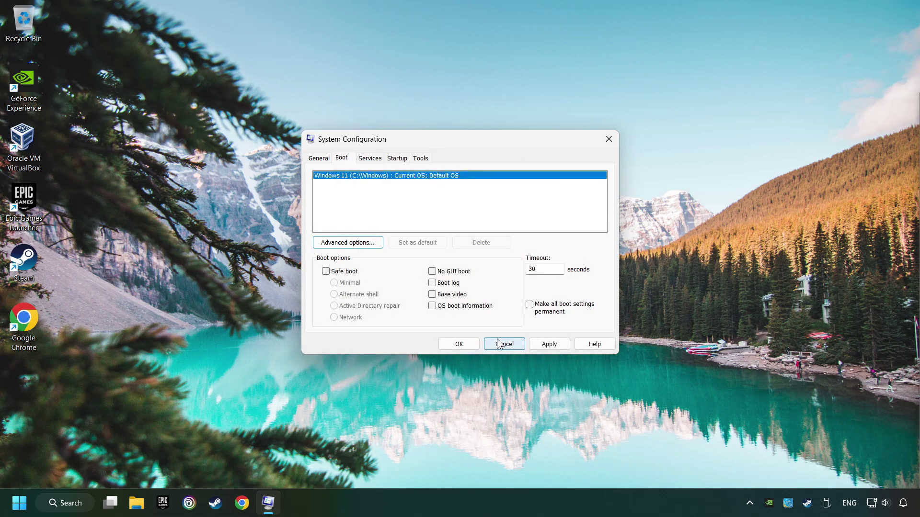
# Apply the boot configuration changes and exit System Configuration without restarting
pyautogui.click(544, 343)
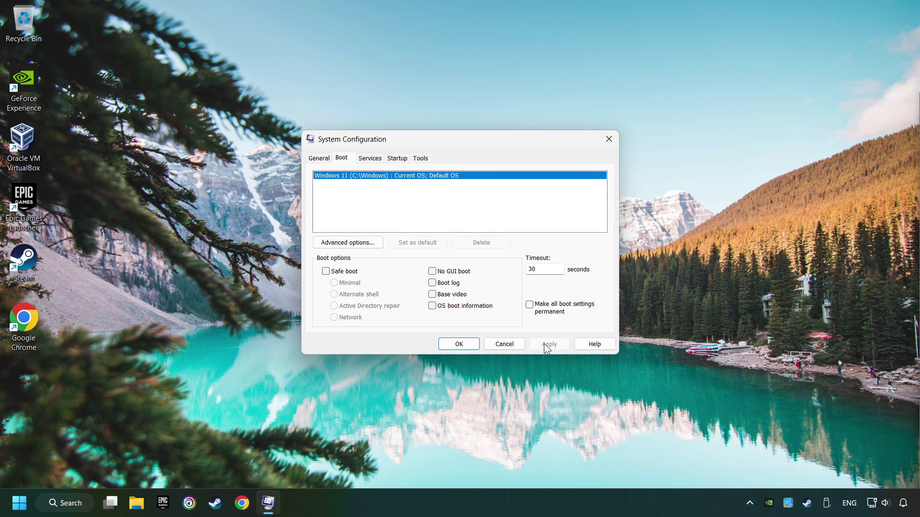
pyautogui.click(453, 347)
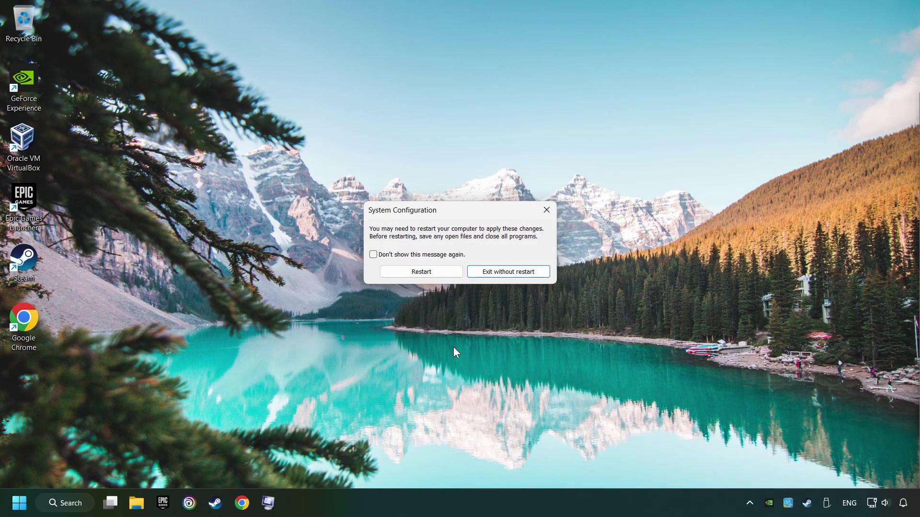
pyautogui.click(526, 278)
# Open Task Manager and disable the startup apps Microsoft To Do and Microsoft Teams (personal)
pyautogui.rightClick(465, 503)
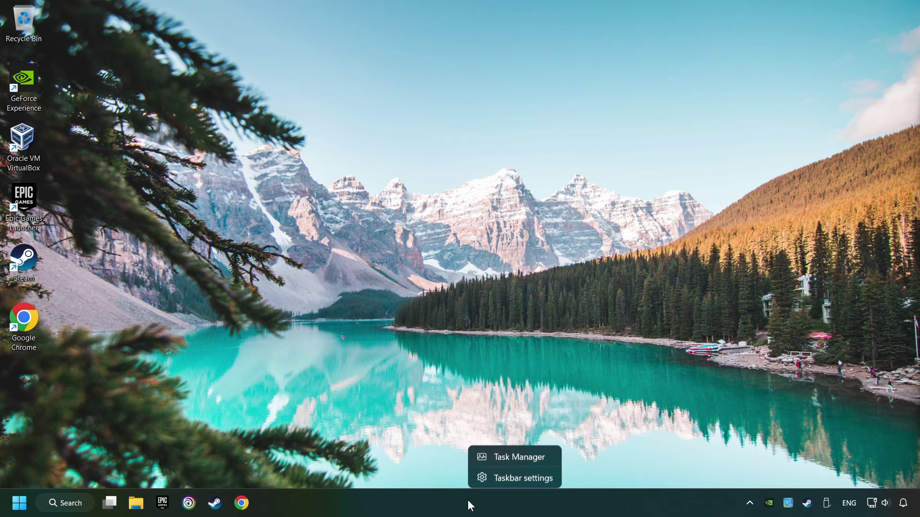
pyautogui.click(532, 460)
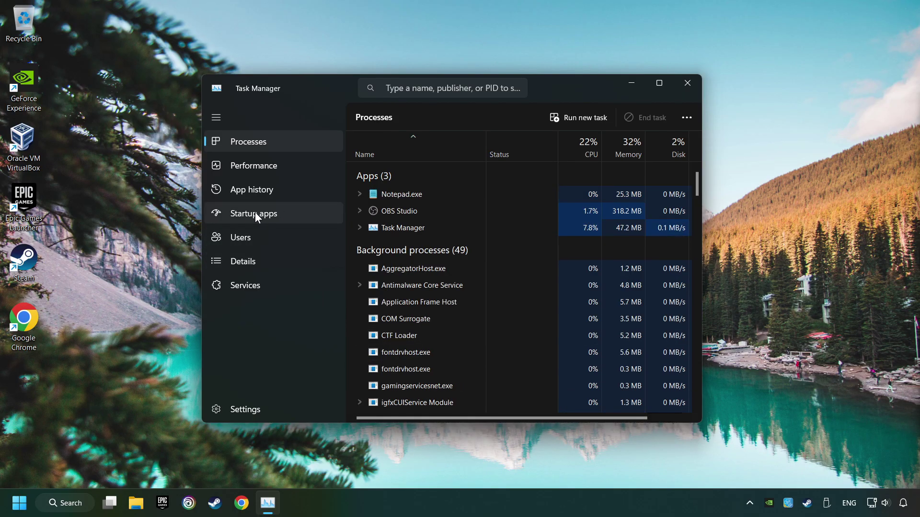
pyautogui.click(296, 214)
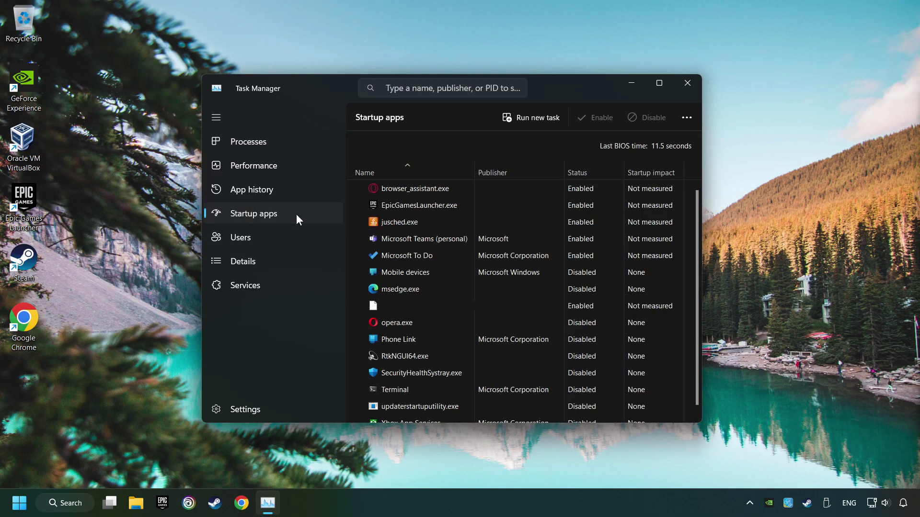
pyautogui.click(508, 255)
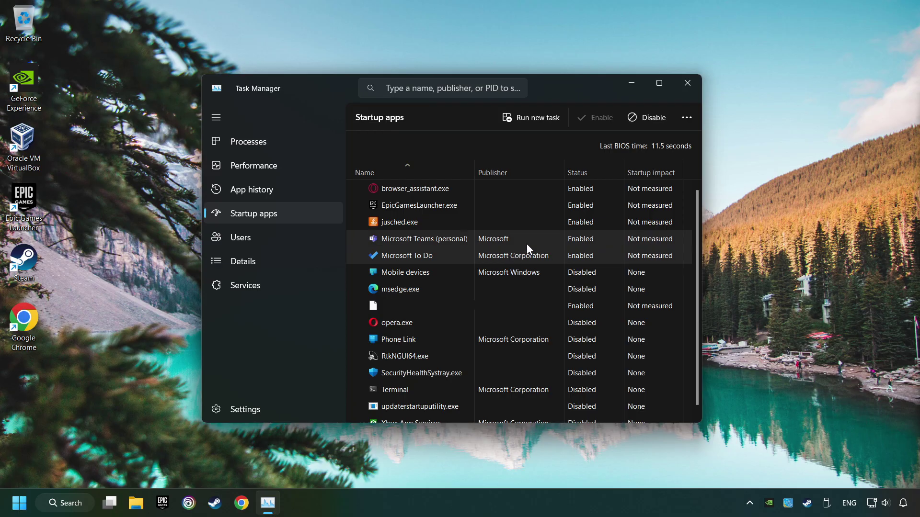
pyautogui.click(642, 119)
pyautogui.click(573, 243)
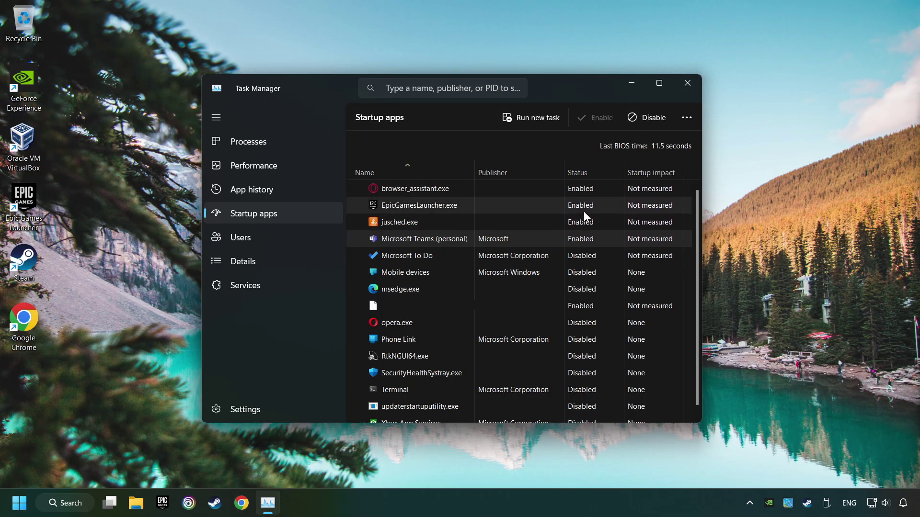
pyautogui.click(635, 117)
# Disable the startup apps jusched.exe, EpicGamesLauncher.exe and browser_assistant.exe, and close Task Manager
pyautogui.click(545, 220)
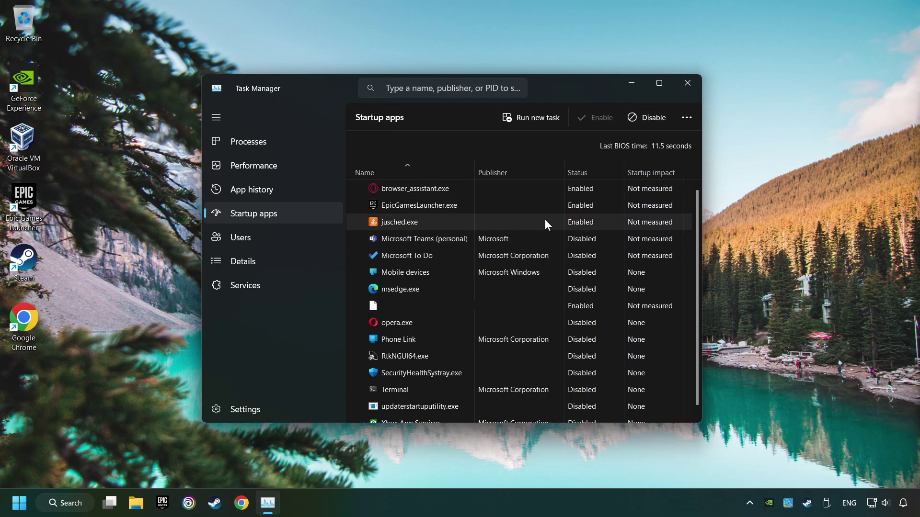
pyautogui.click(628, 117)
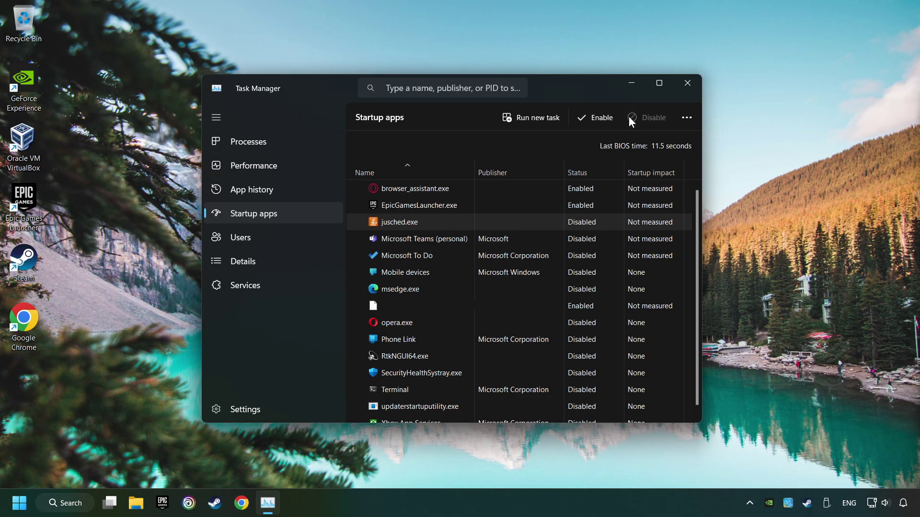
pyautogui.click(551, 209)
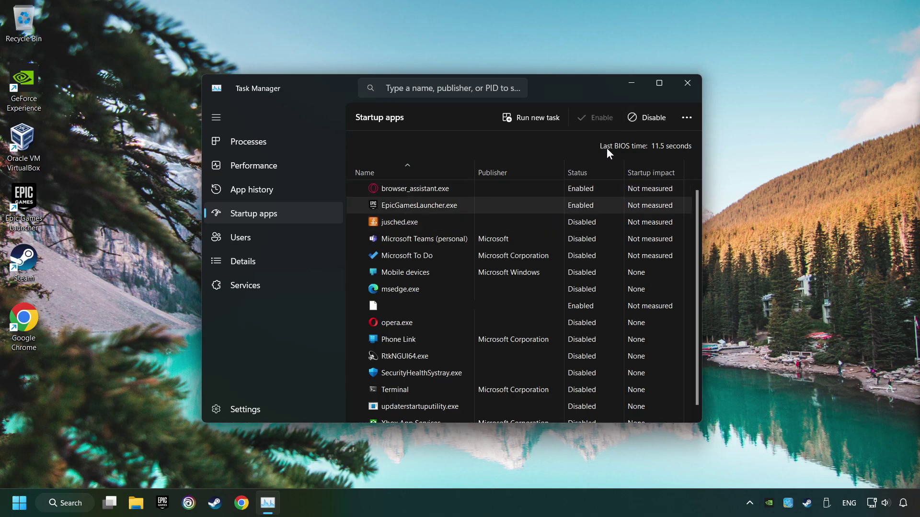
pyautogui.click(600, 191)
pyautogui.click(649, 126)
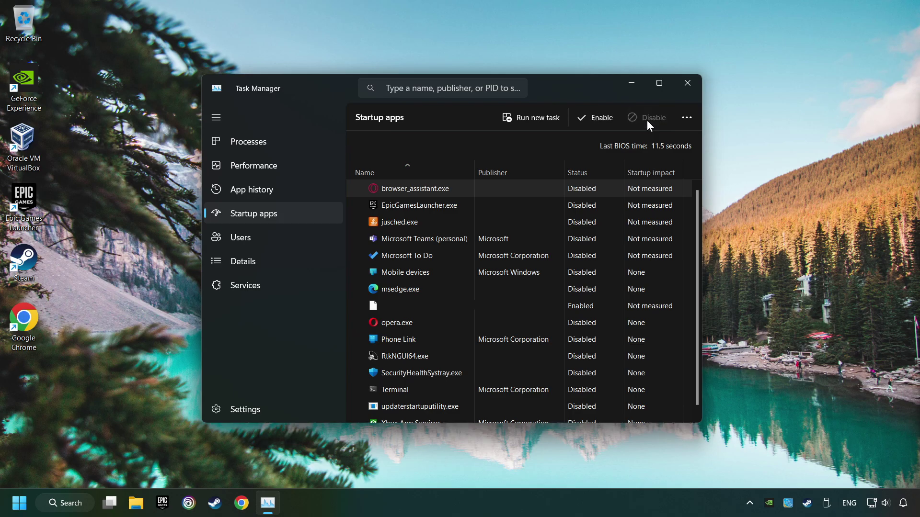
pyautogui.click(688, 85)
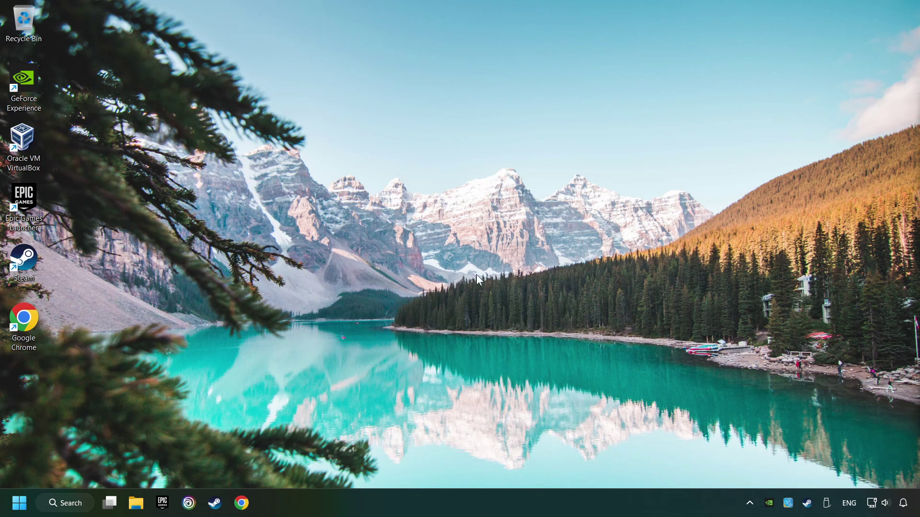
# Open the Windows Update settings, check for updates, and close Settings
pyautogui.click(82, 503)
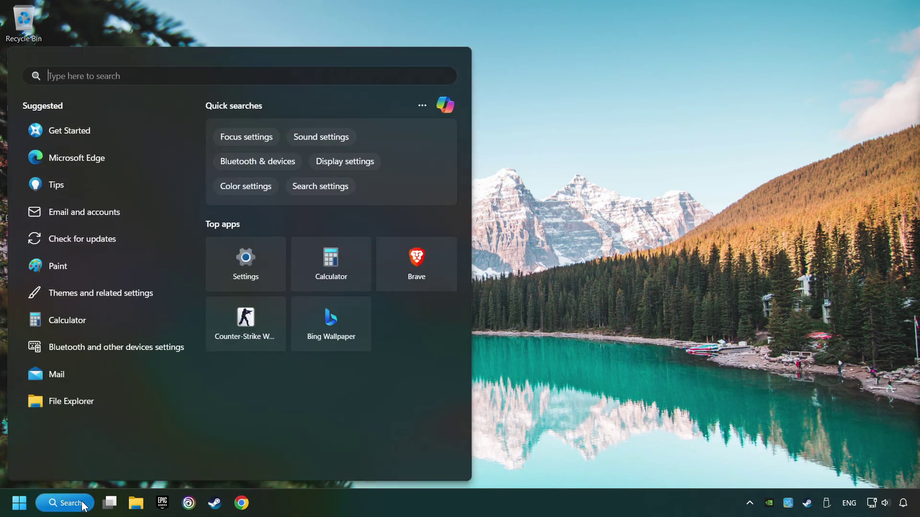
pyautogui.write('updates')
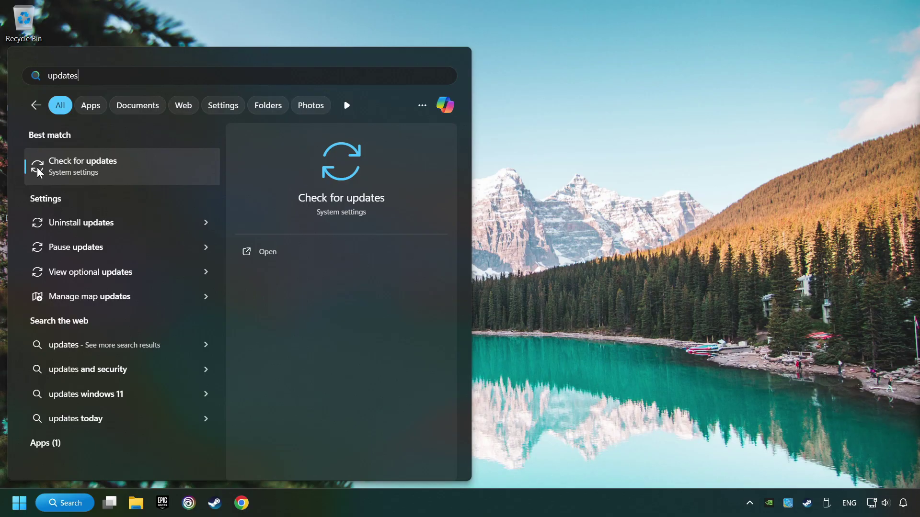
pyautogui.click(165, 166)
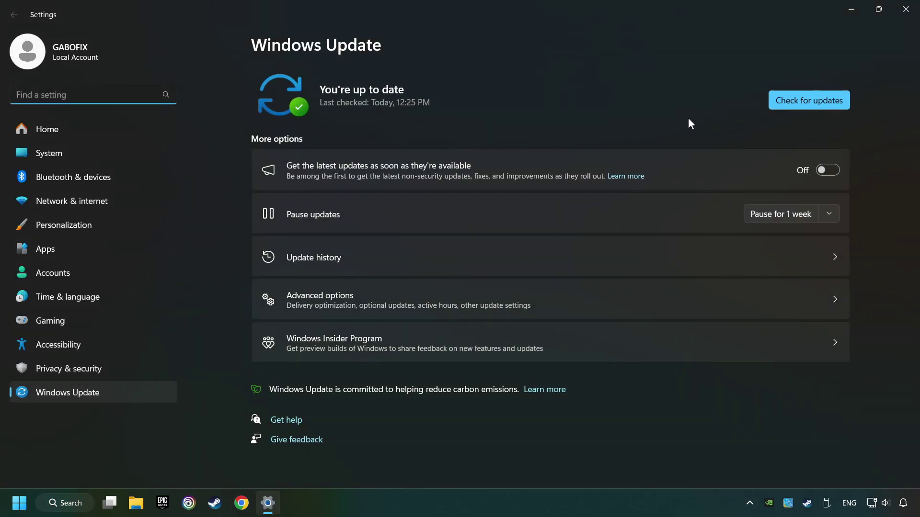
pyautogui.click(804, 100)
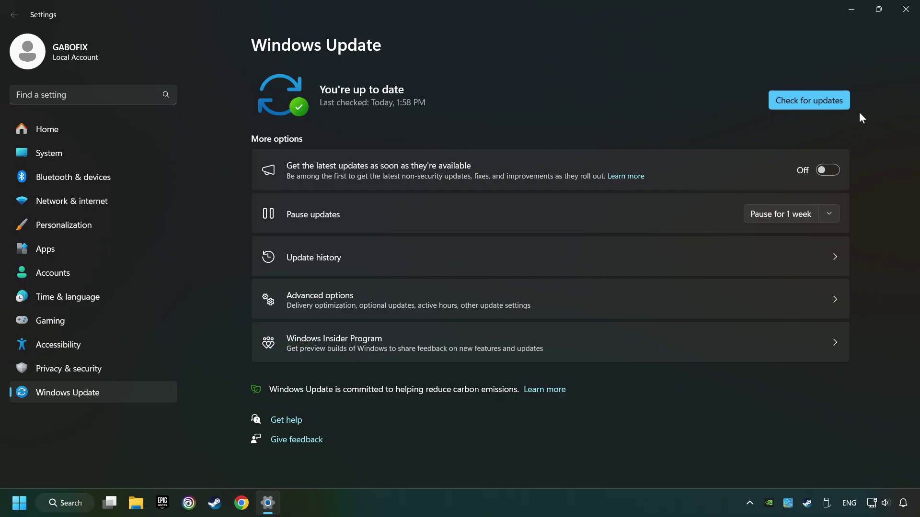
pyautogui.click(908, 17)
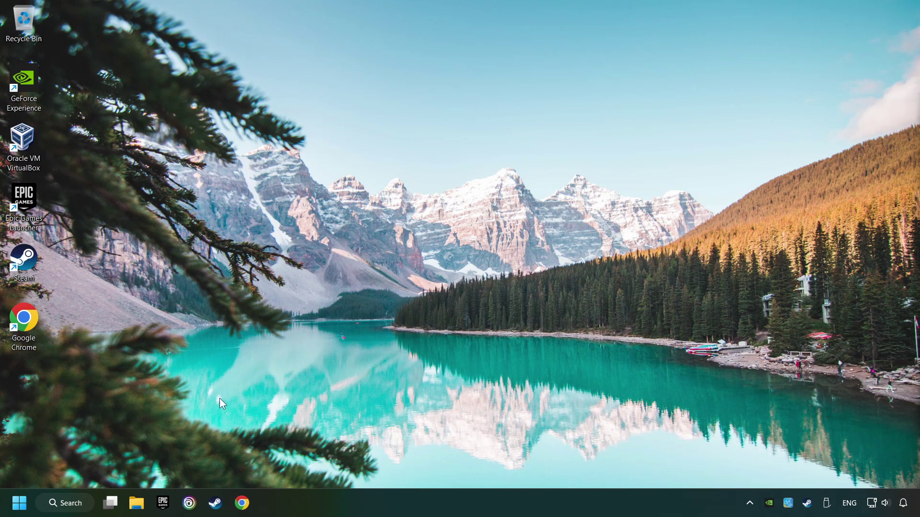
# Open Windows Performance Options, set the visual effects to Adjust for best performance, and apply the change
pyautogui.click(80, 508)
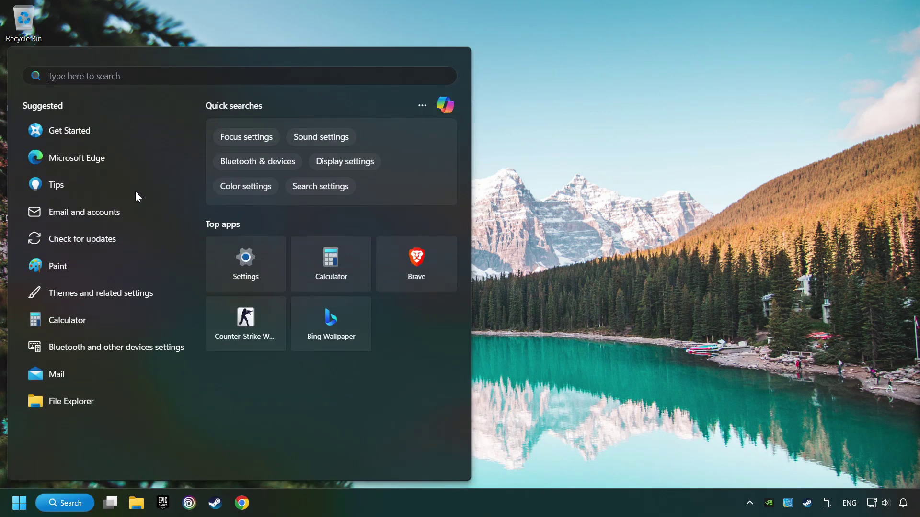
pyautogui.write('perf')
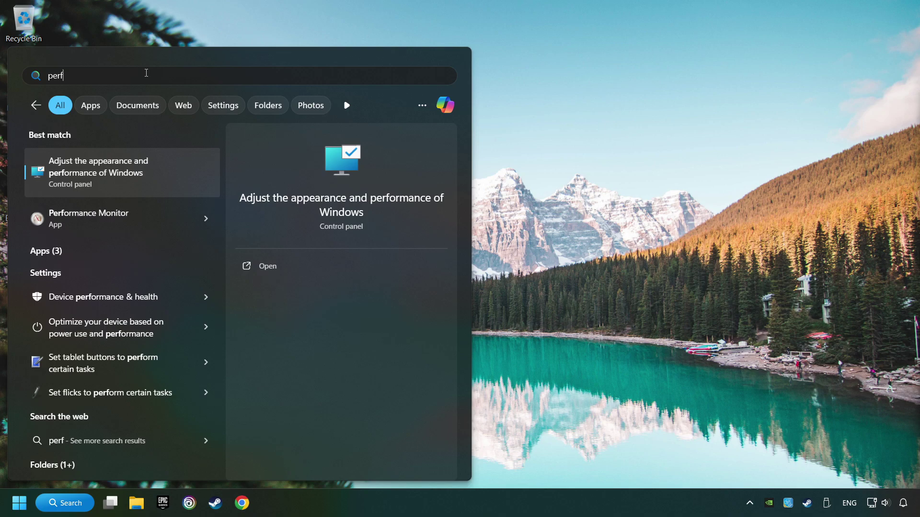
pyautogui.write('ormance')
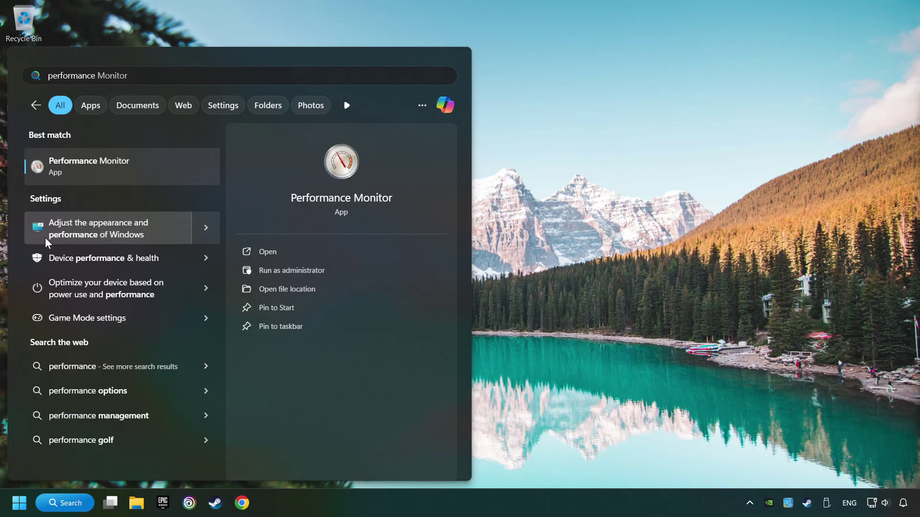
pyautogui.click(169, 228)
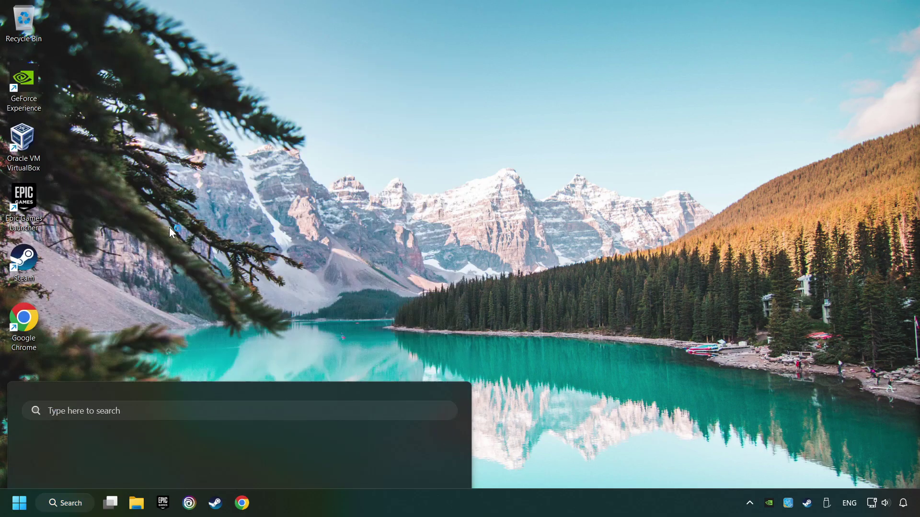
pyautogui.moveTo(164, 69); pyautogui.dragTo(435, 70)
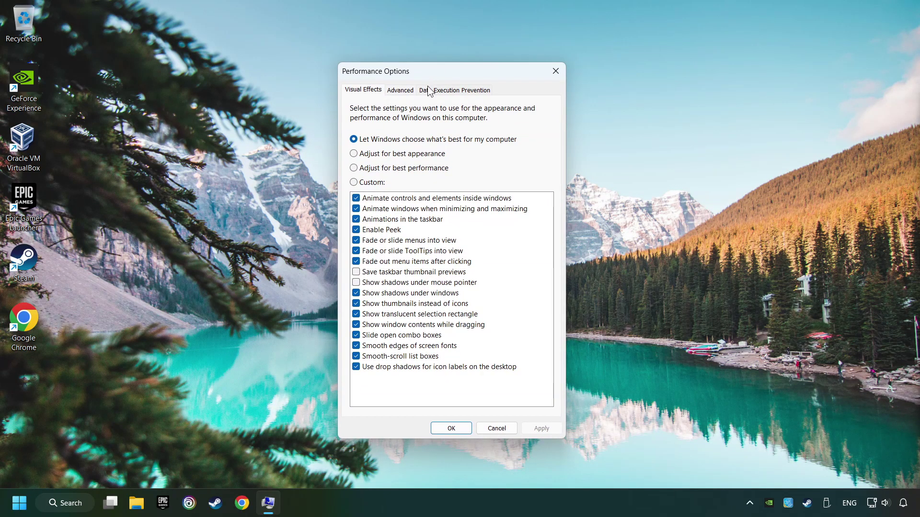
pyautogui.click(398, 168)
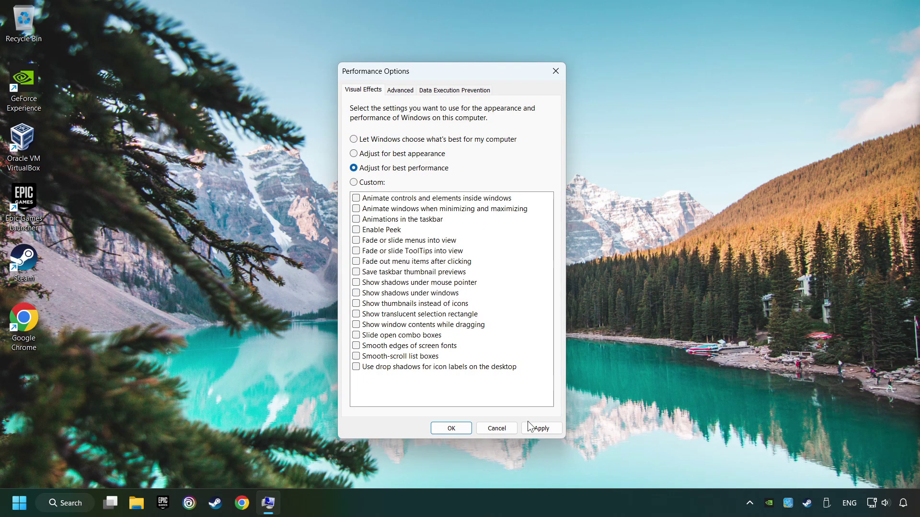
pyautogui.click(549, 431)
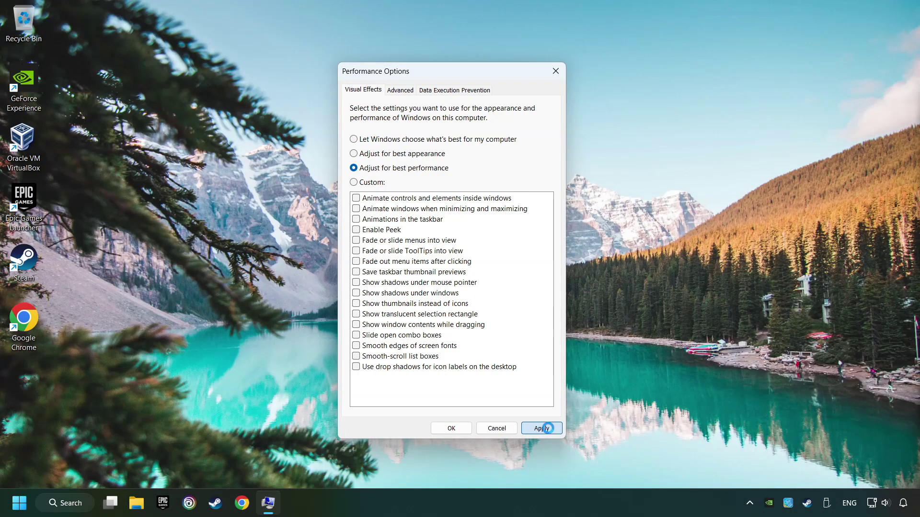